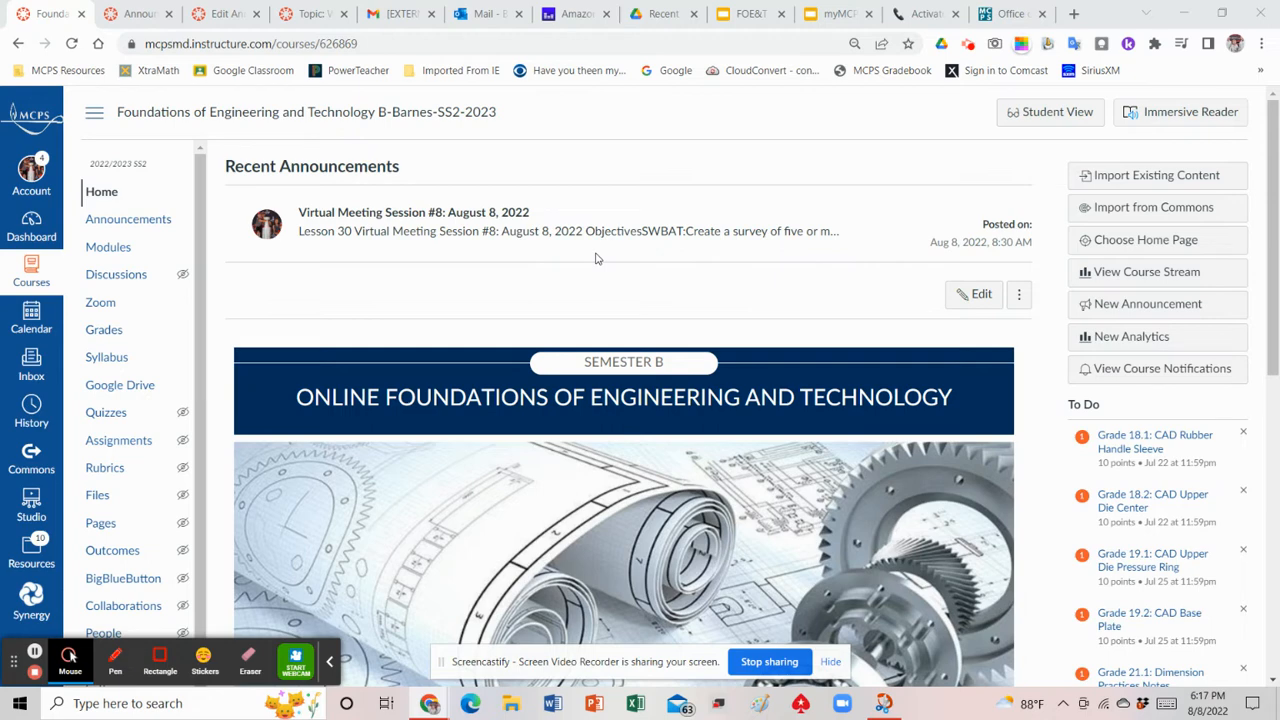
Open the announcements list of the Semester B course and view the online-foet A MASTER course's announcements page.
left_click(116, 229)
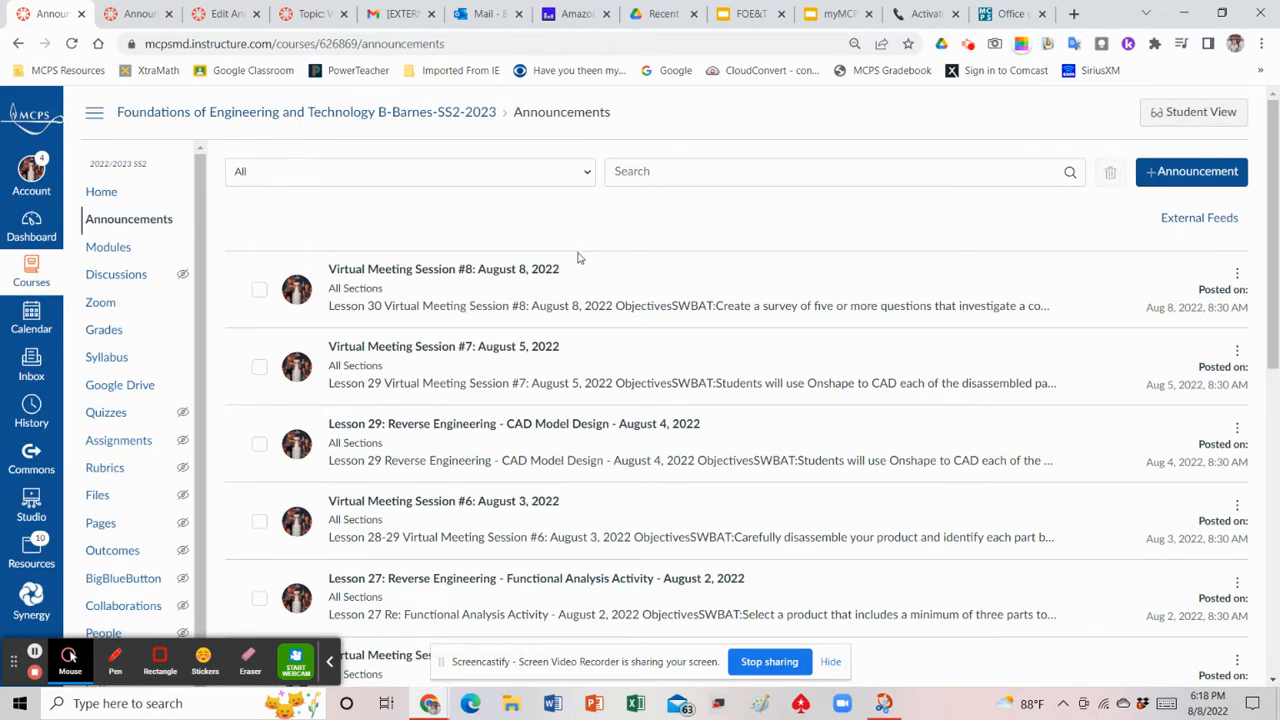
left_click(133, 18)
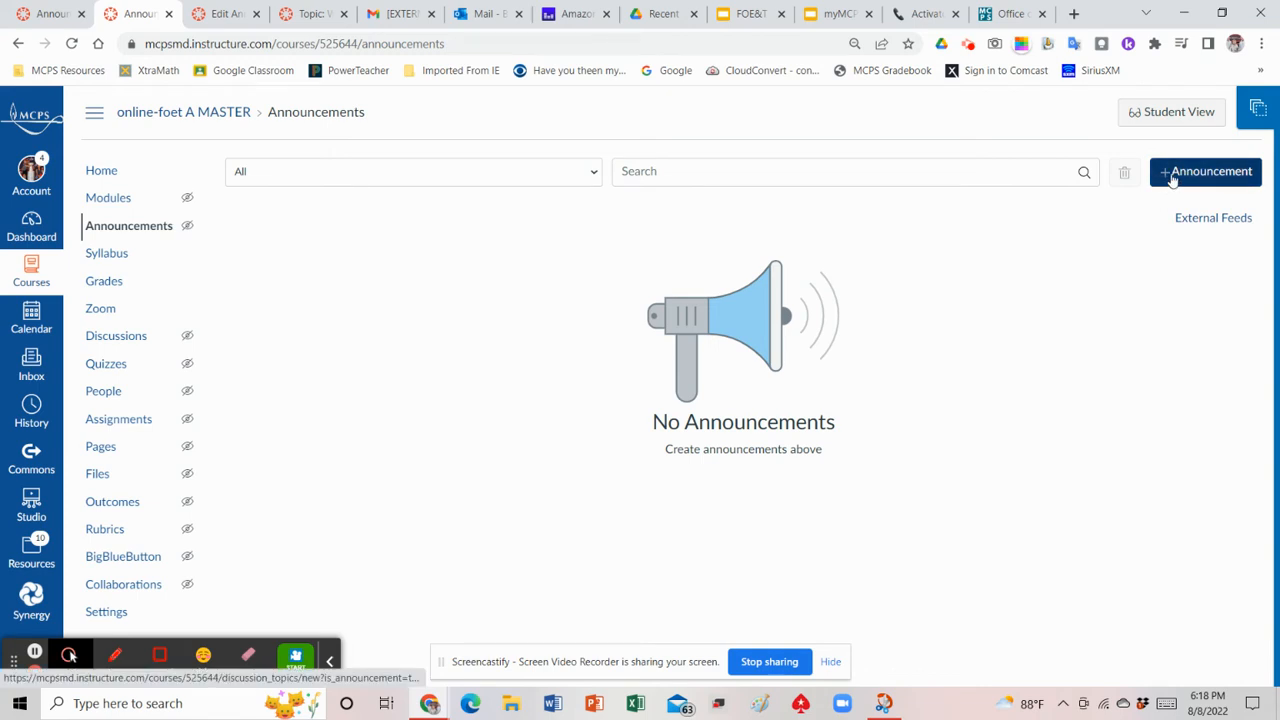
left_click(34, 652)
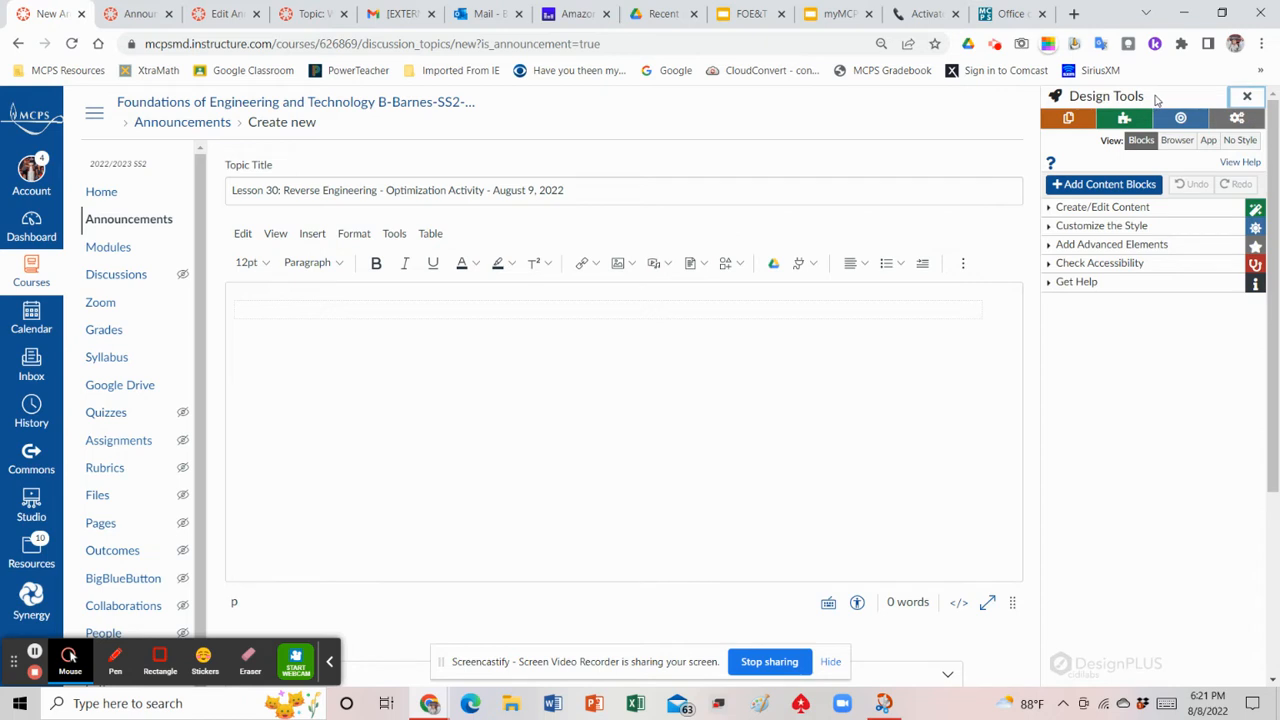
Add a title banner block to the new announcement and remove "Lesson 30:" from its heading.
left_click(1072, 188)
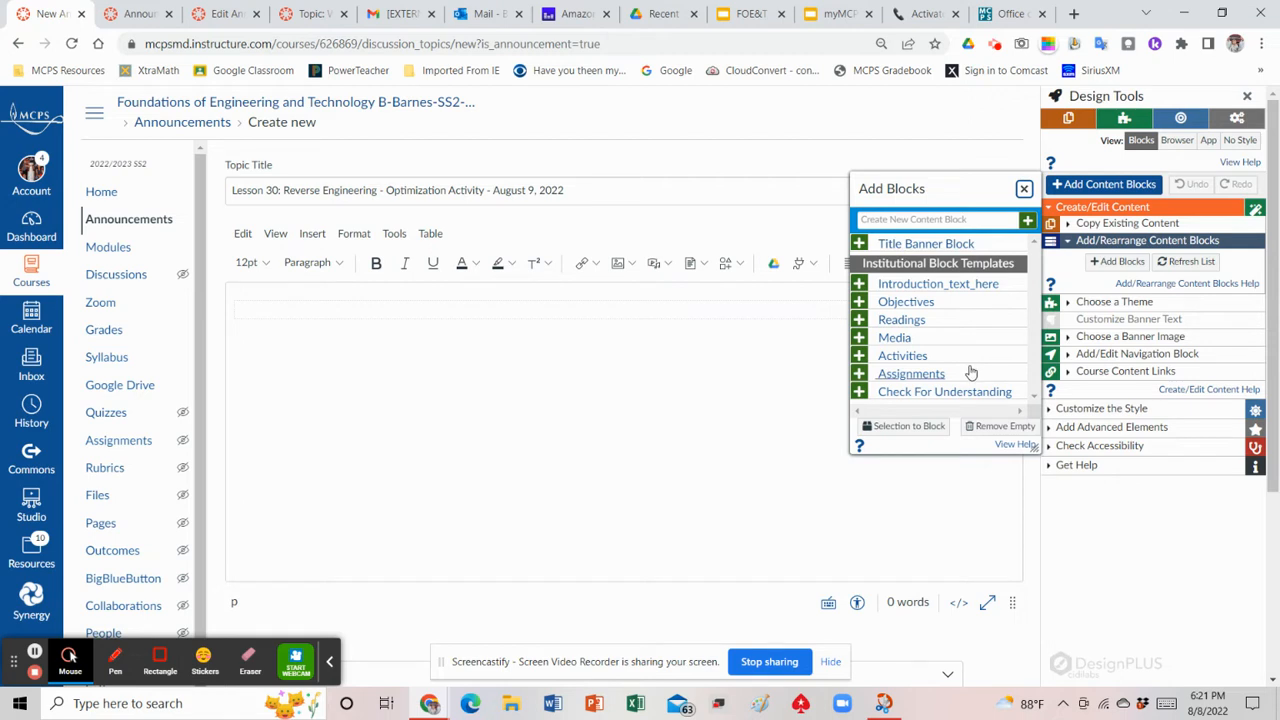
left_click(910, 246)
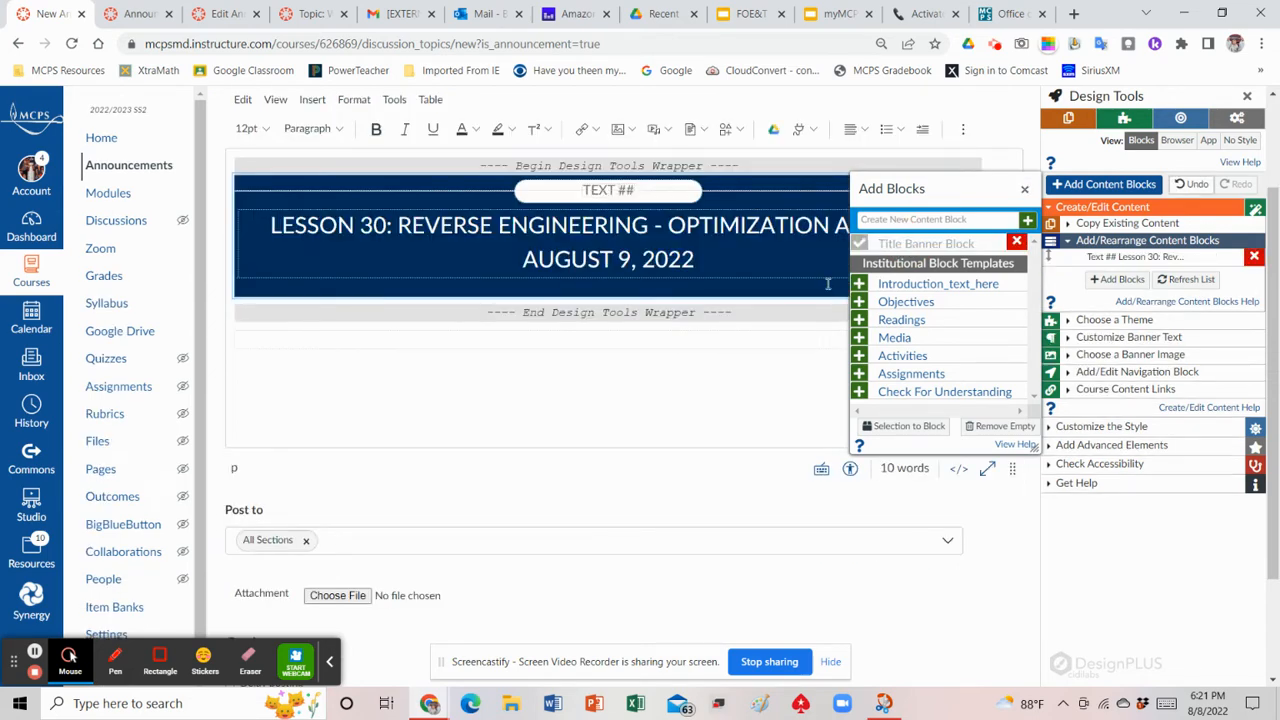
left_click(397, 226)
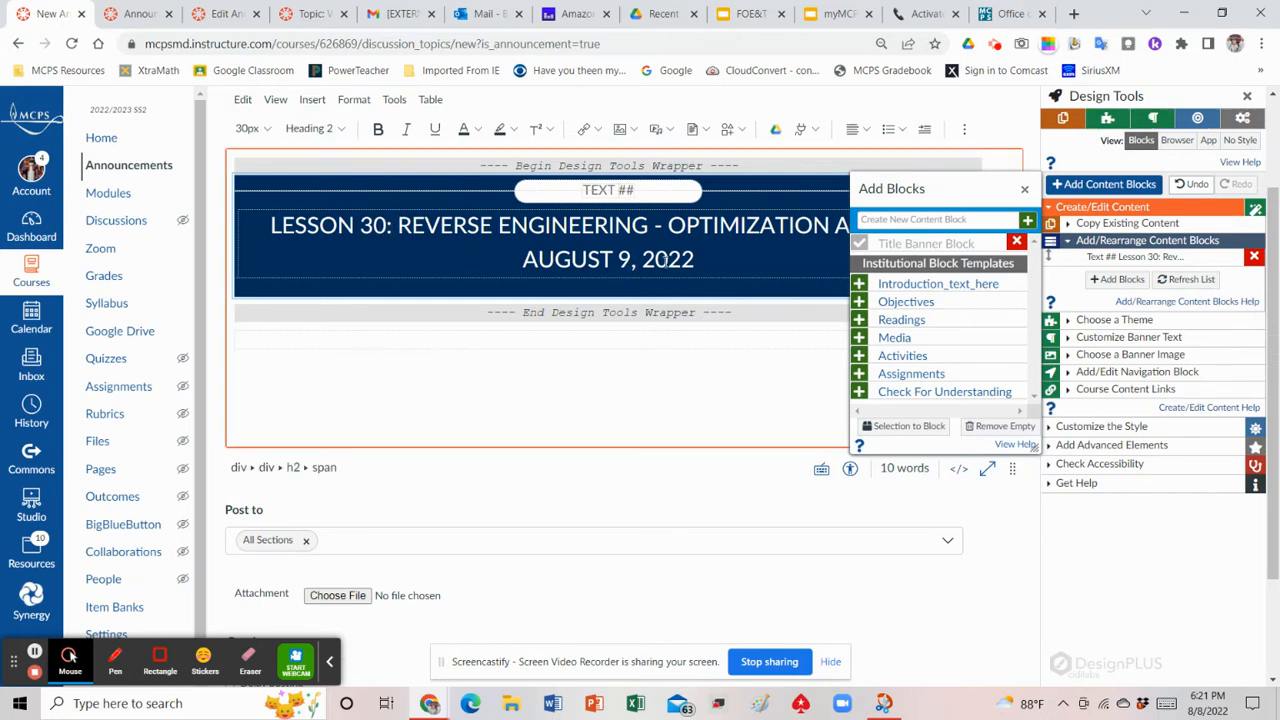
key("BackSpace")
key("BackSpace")
key("BackSpace")
key("BackSpace")
key("BackSpace")
key("BackSpace")
key("BackSpace")
key("BackSpace")
key("BackSpace")
key("BackSpace")
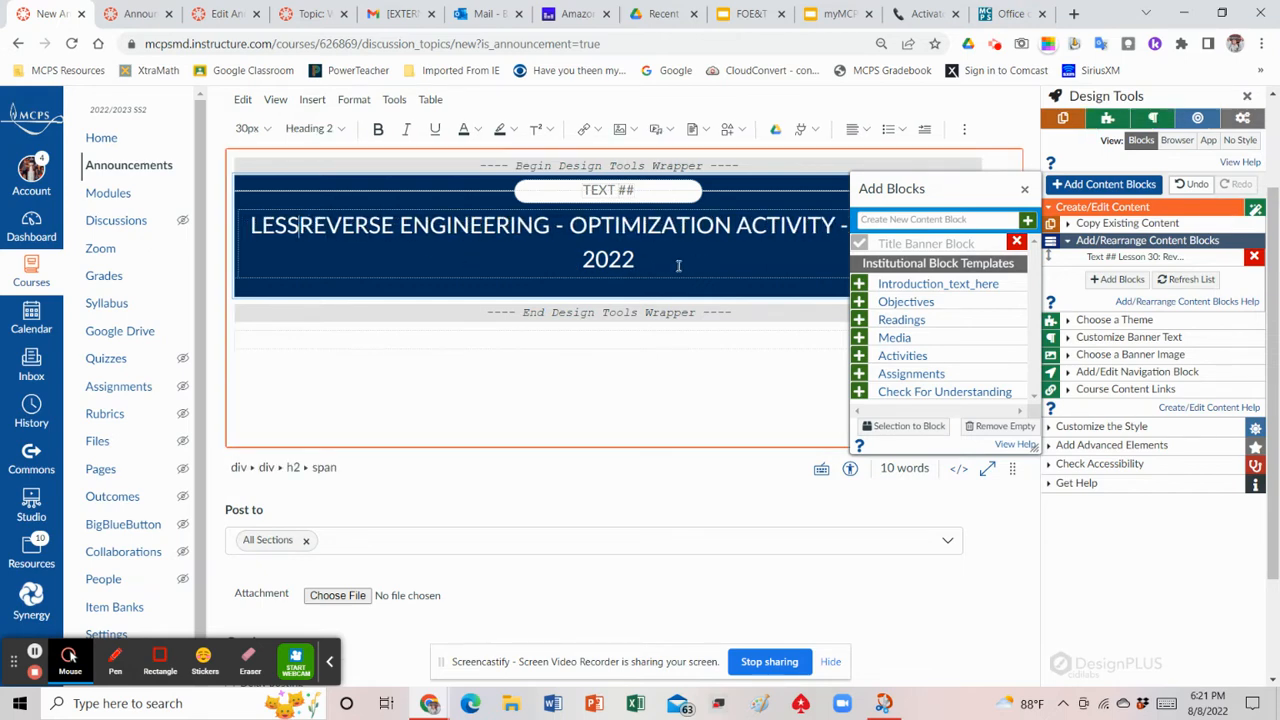
key("BackSpace")
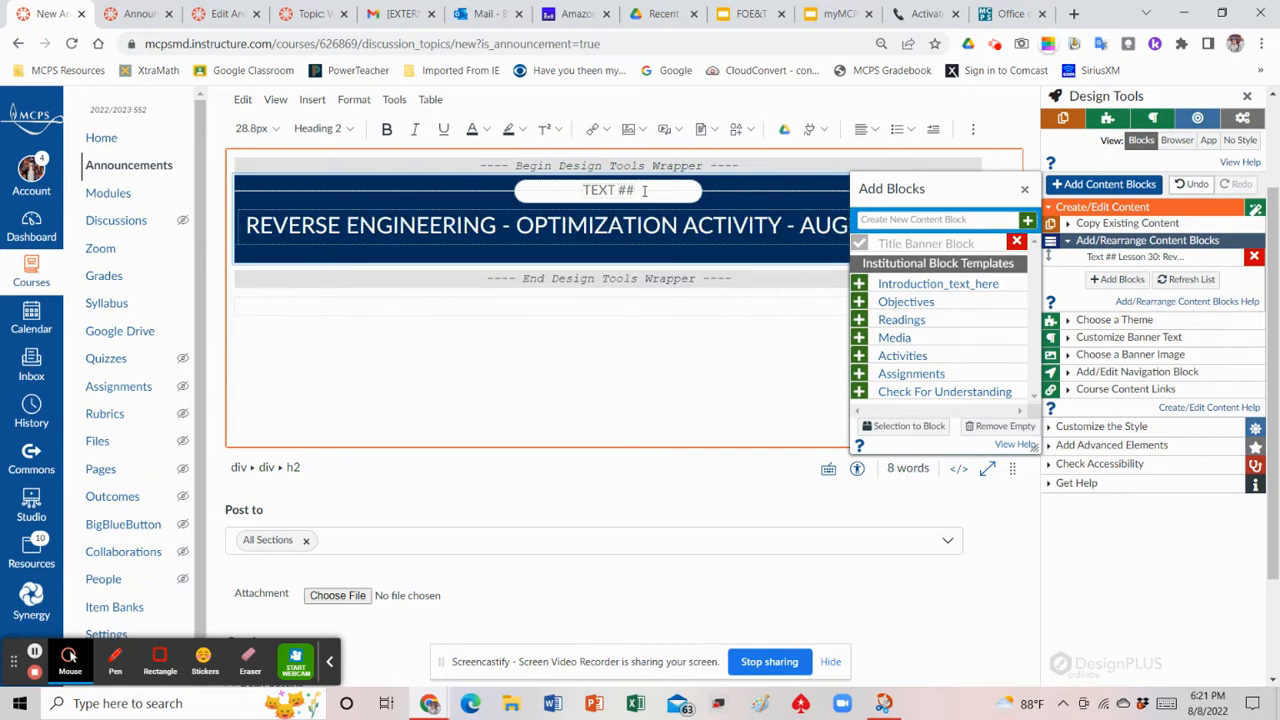
Replace the placeholder label above the banner heading with "LESSON 30".
left_click(644, 190)
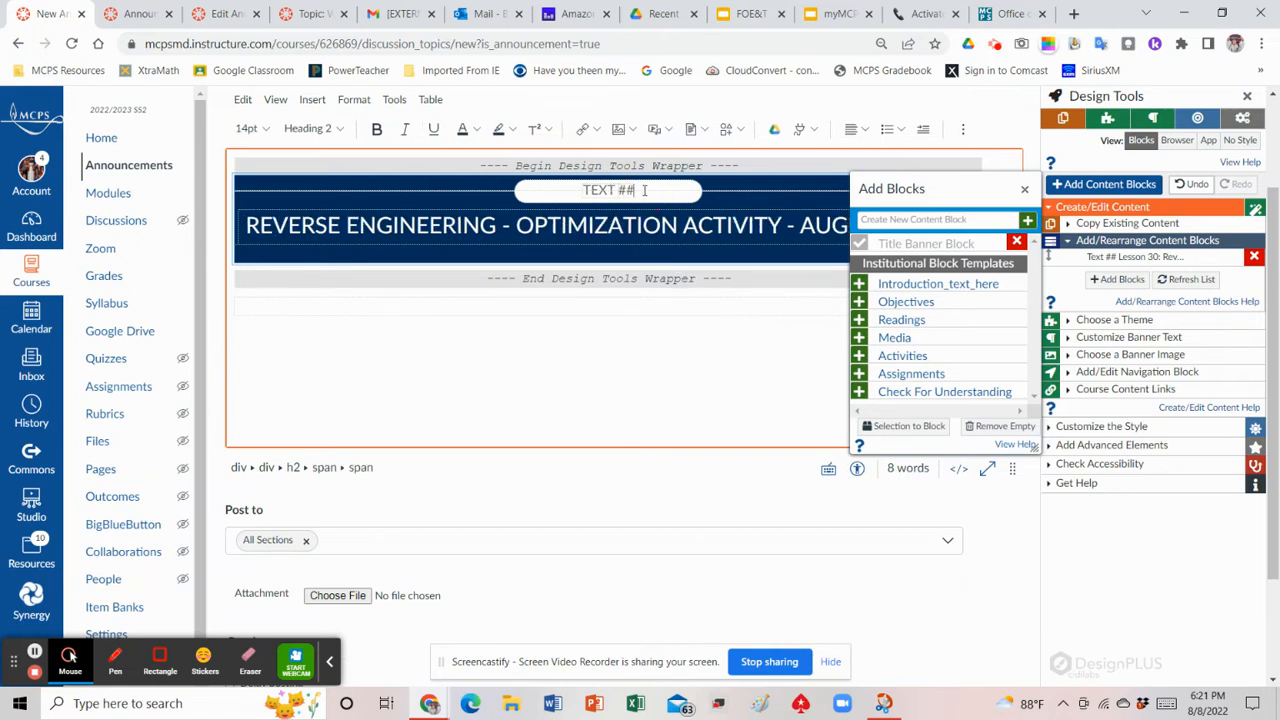
key("BackSpace")
key("BackSpace")
key("BackSpace")
key("BackSpace")
key("BackSpace")
key("BackSpace")
key("BackSpace")
type("LESSON 30")
Check the available themes and add an Objectives block below the title banner.
left_click(1072, 327)
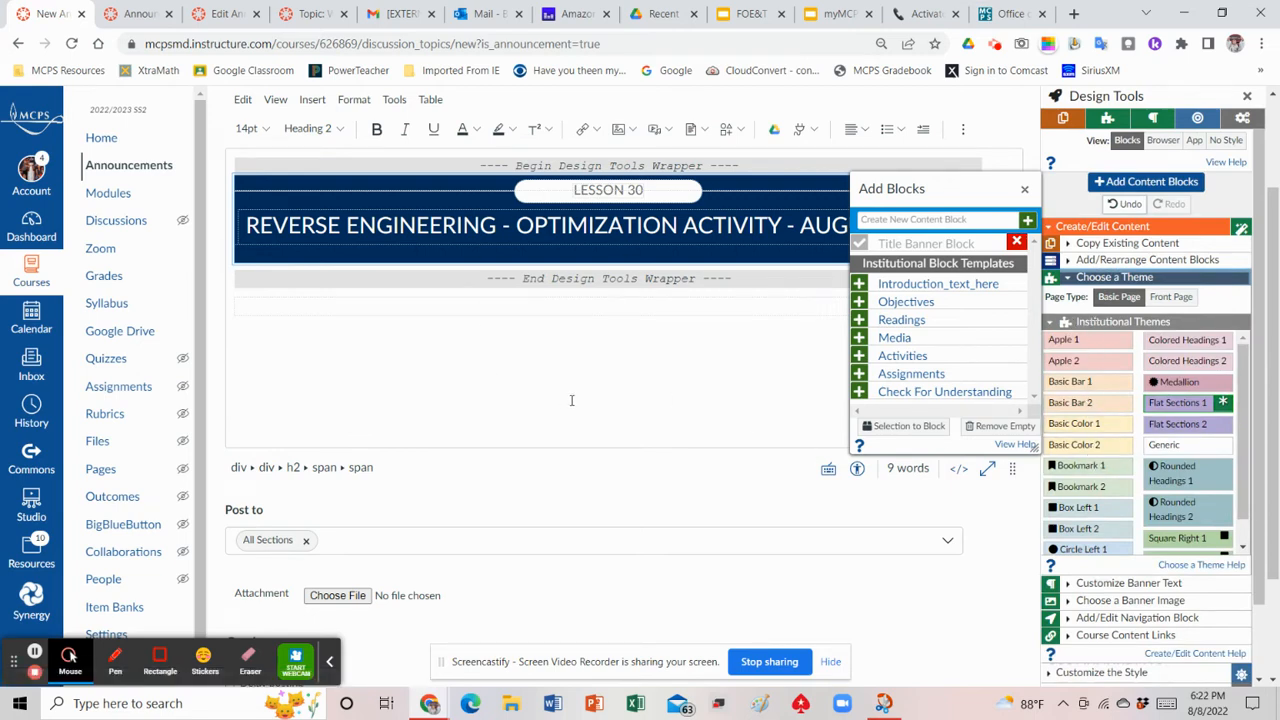
left_click(1068, 280)
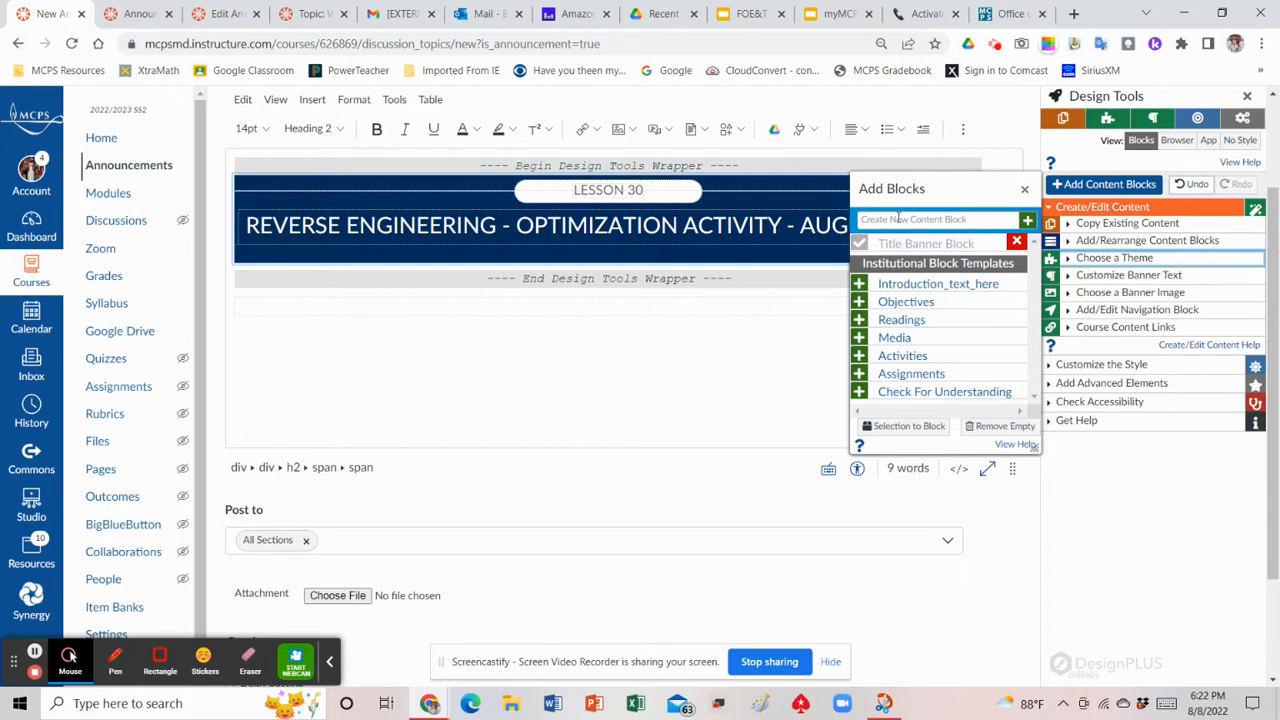
left_click(895, 303)
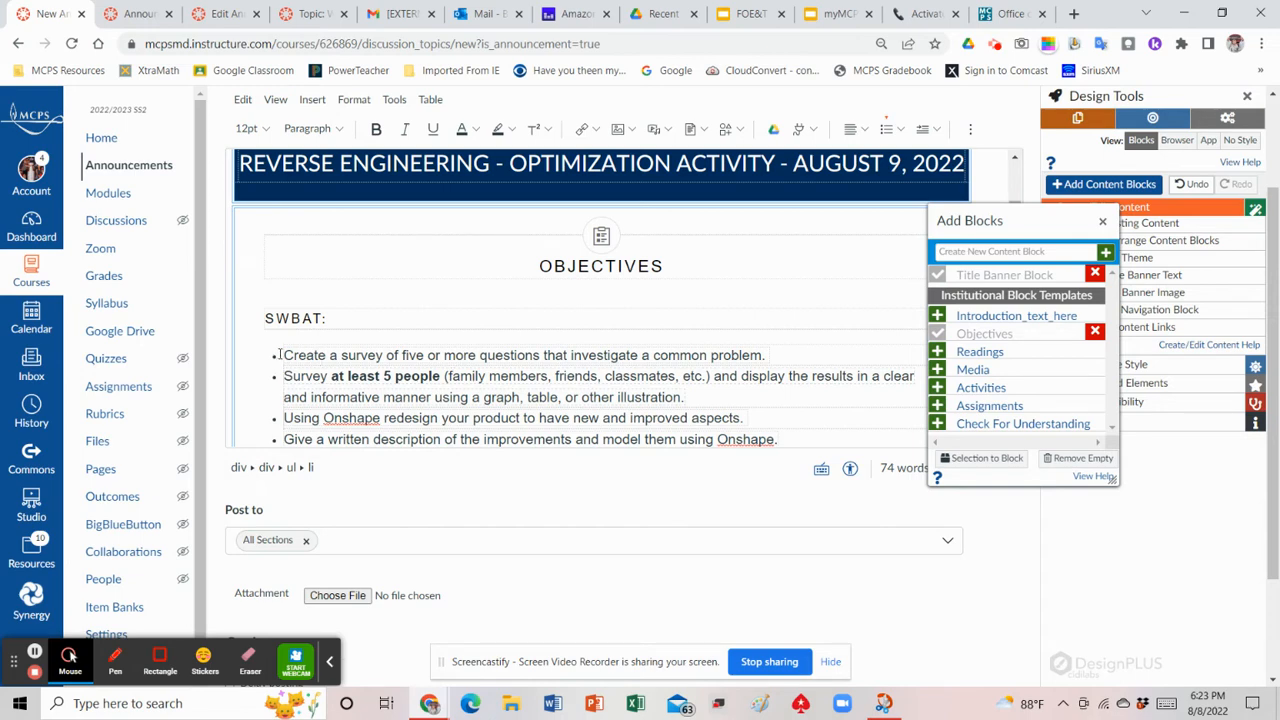
left_click(338, 318)
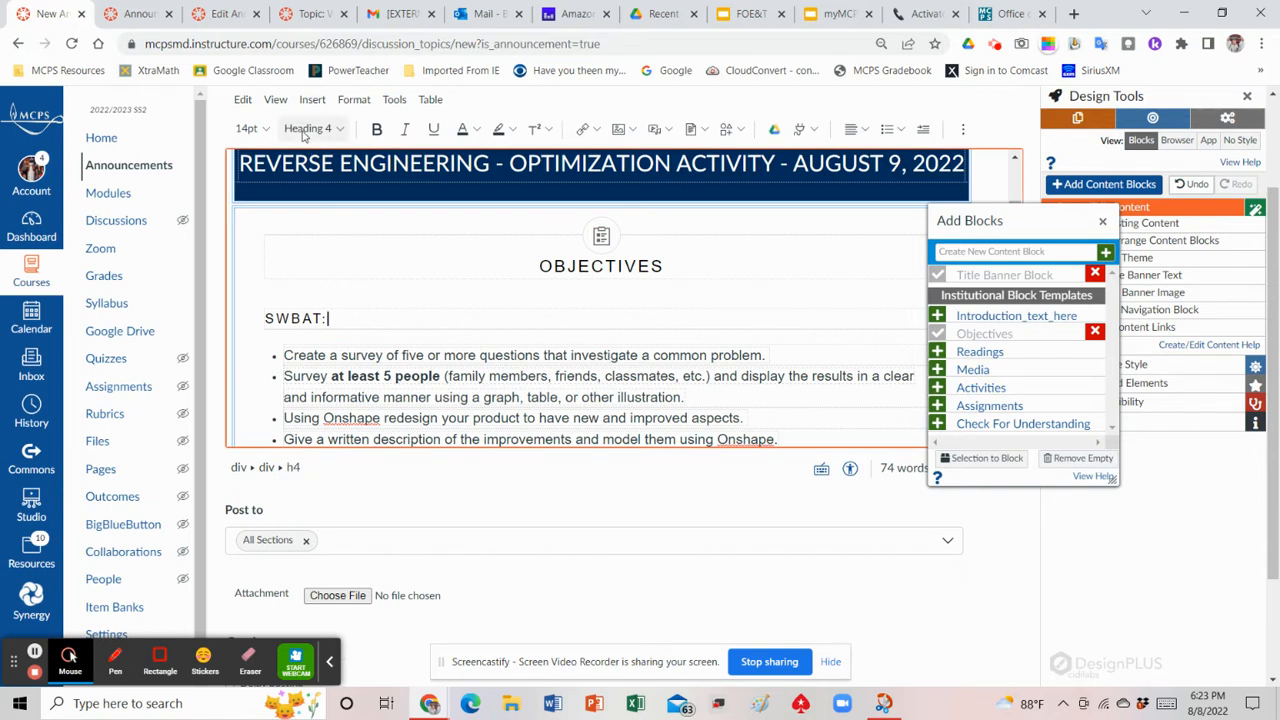
left_click(287, 355)
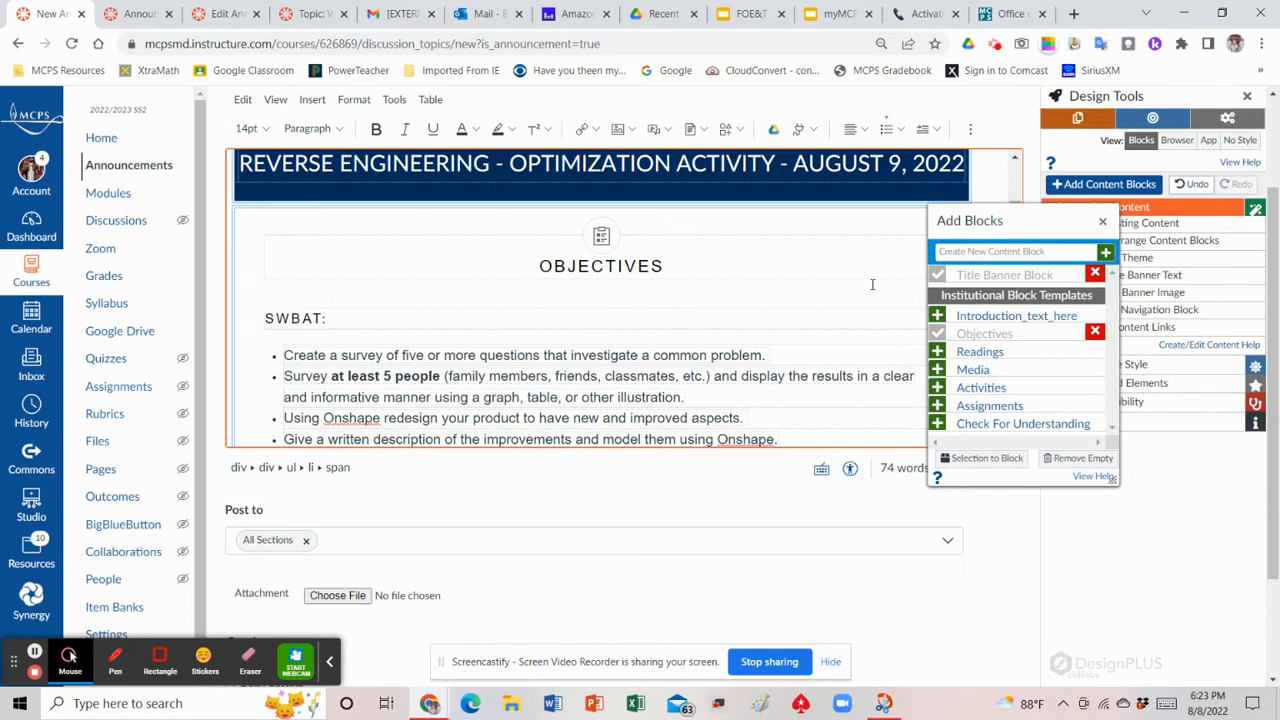
Create two custom content blocks named "Agenda" and "Past Activities" below the Objectives block.
left_click(966, 251)
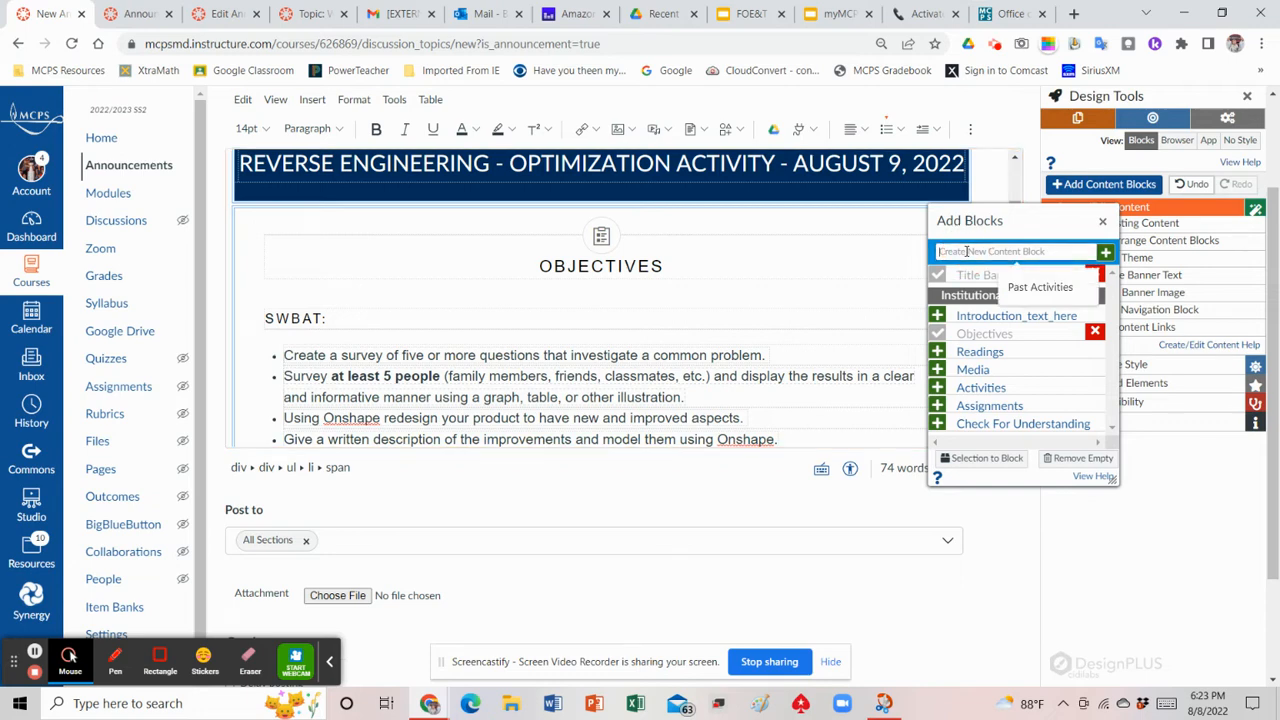
type("Agen")
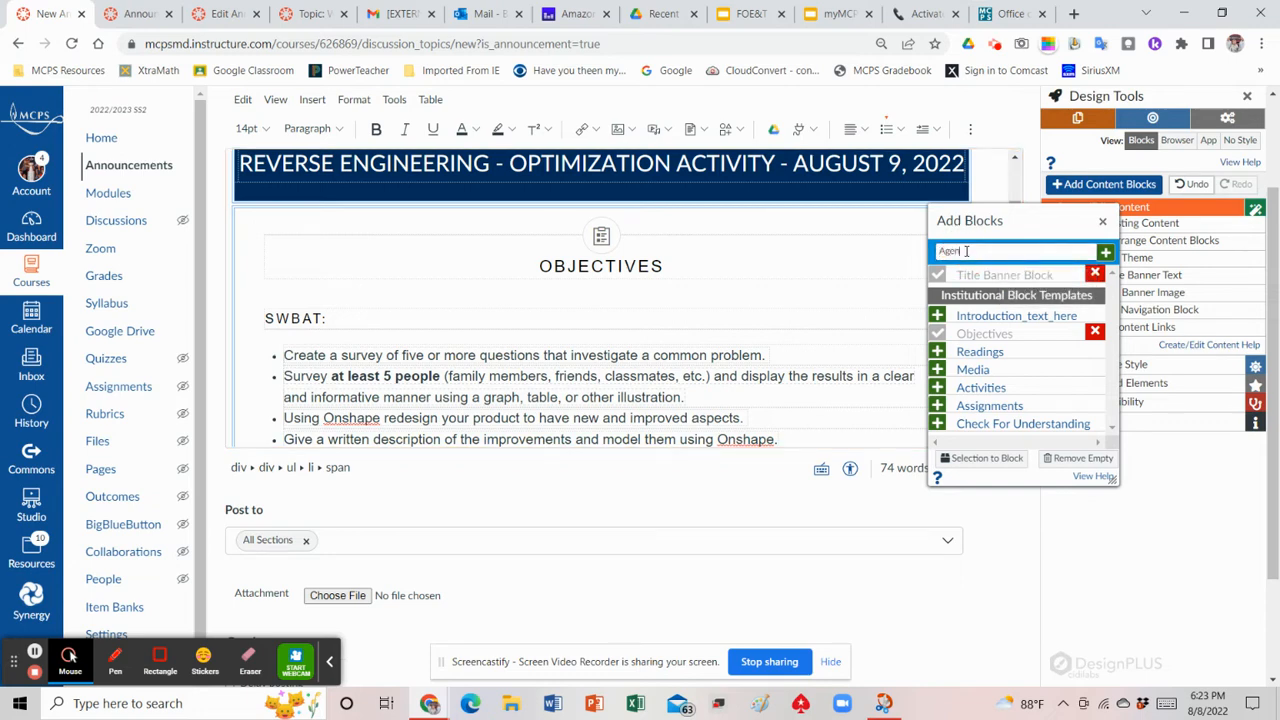
type("da")
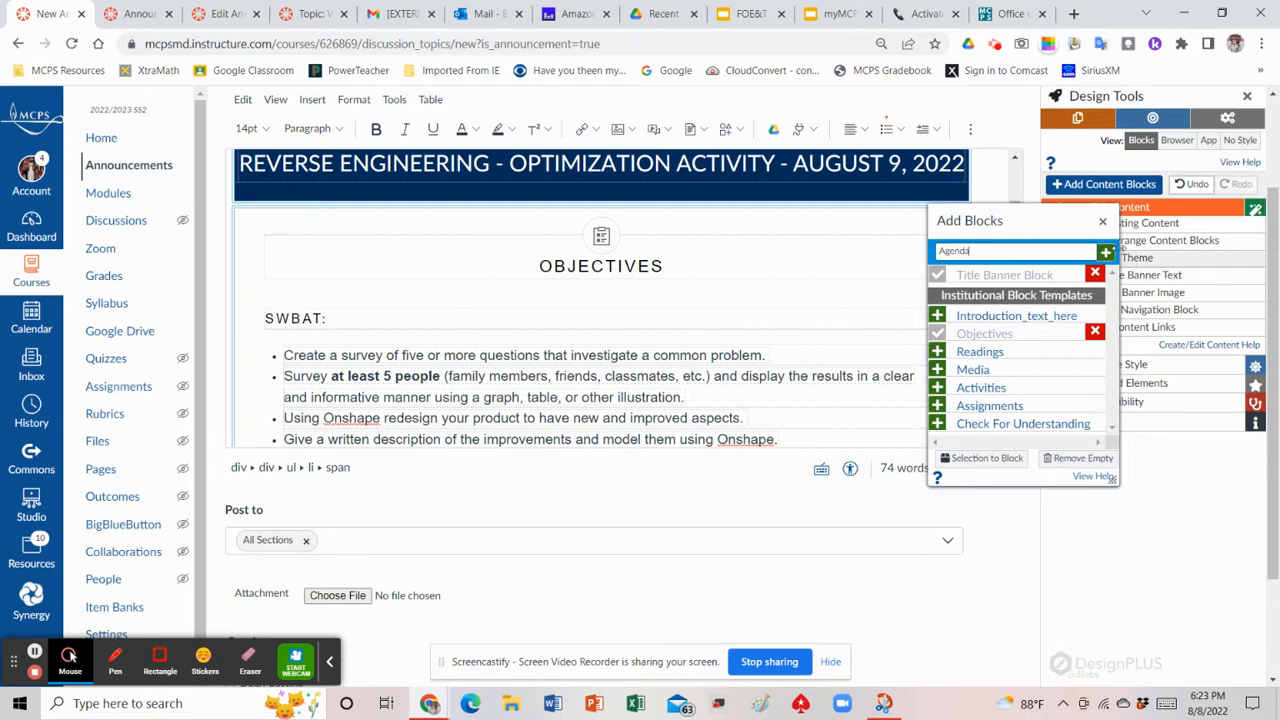
left_click(1105, 252)
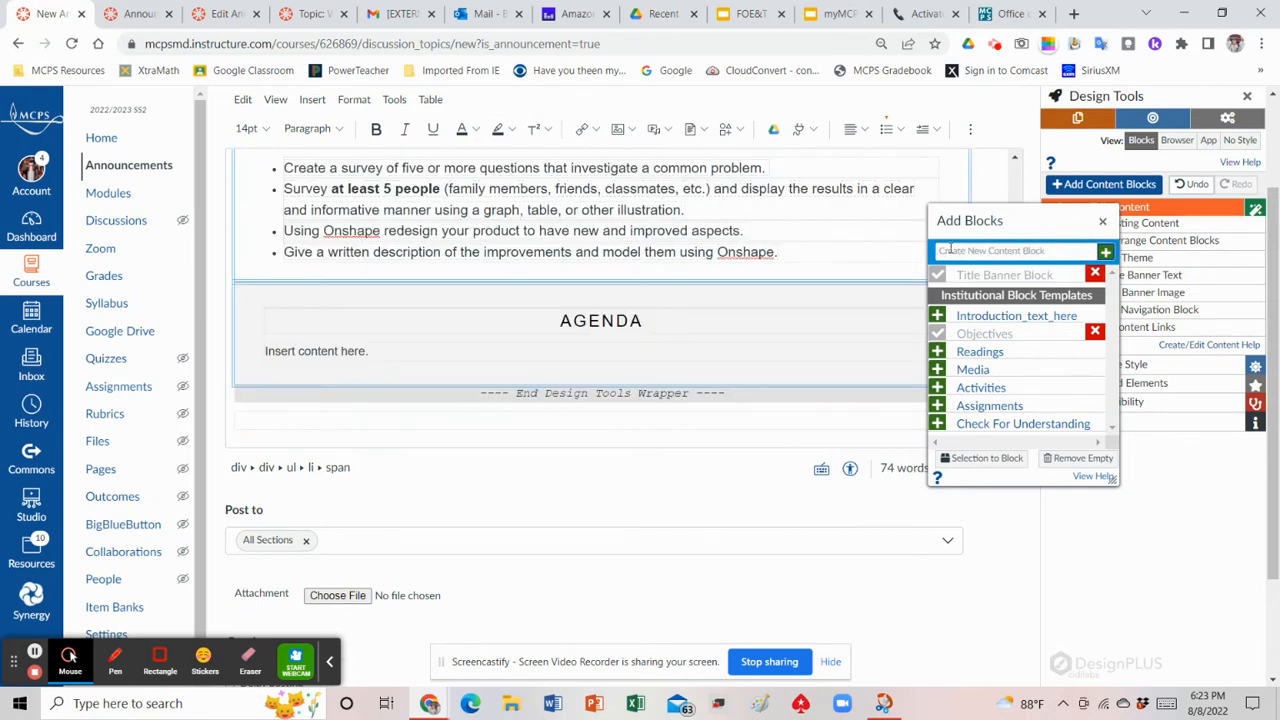
type("Past Activities")
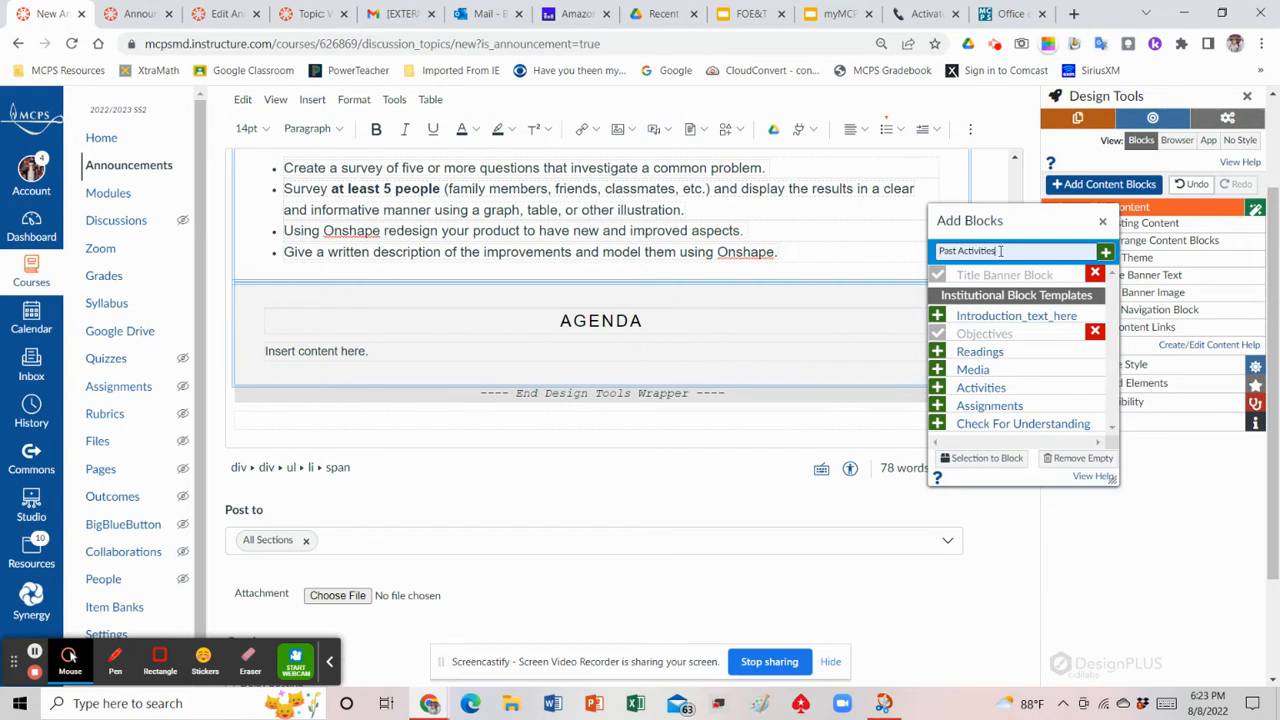
left_click(1105, 251)
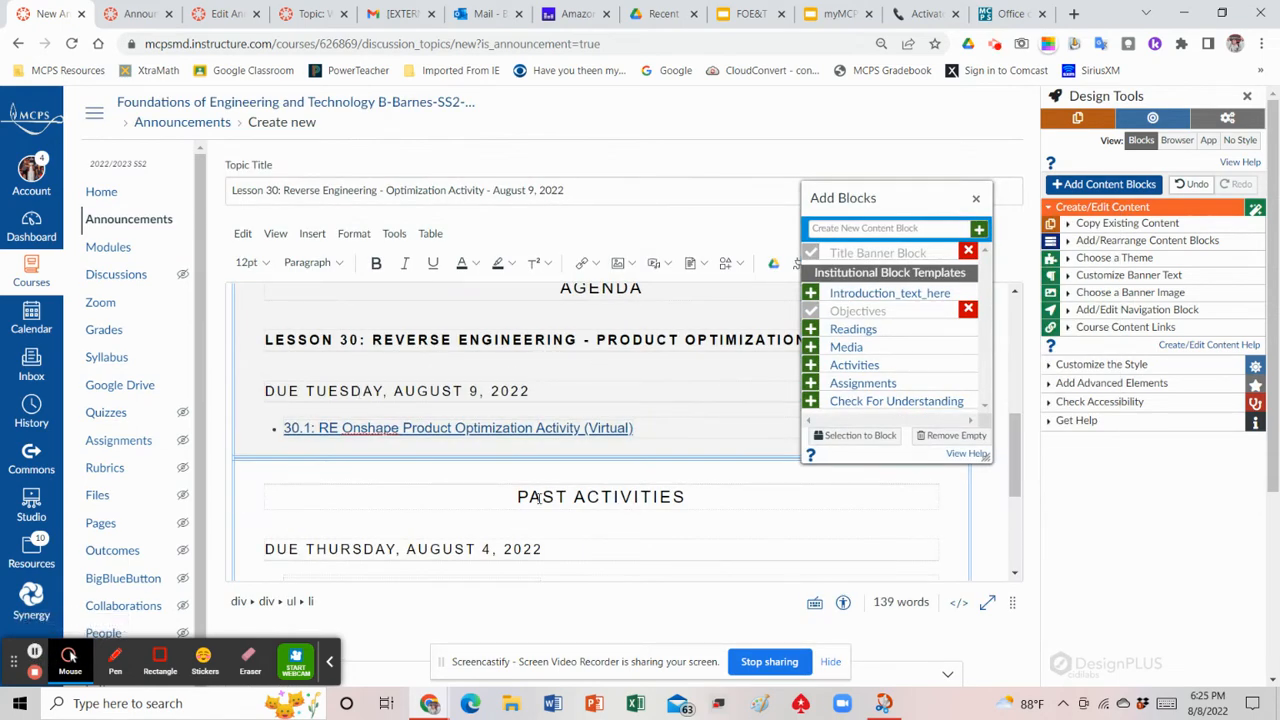
Review the drafted objectives, agenda and past activities, and look at the introduction section in the orientation welcome announcement.
scroll(538, 497, "down", 5)
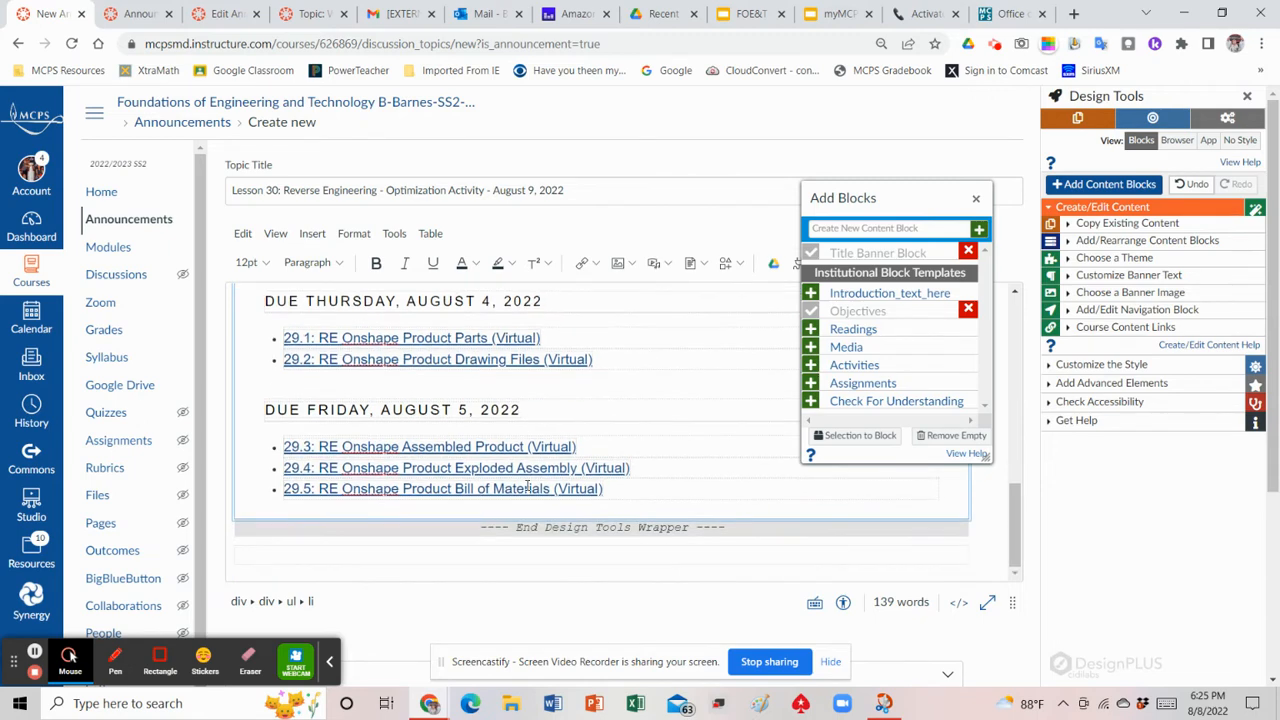
scroll(527, 487, "up", 10)
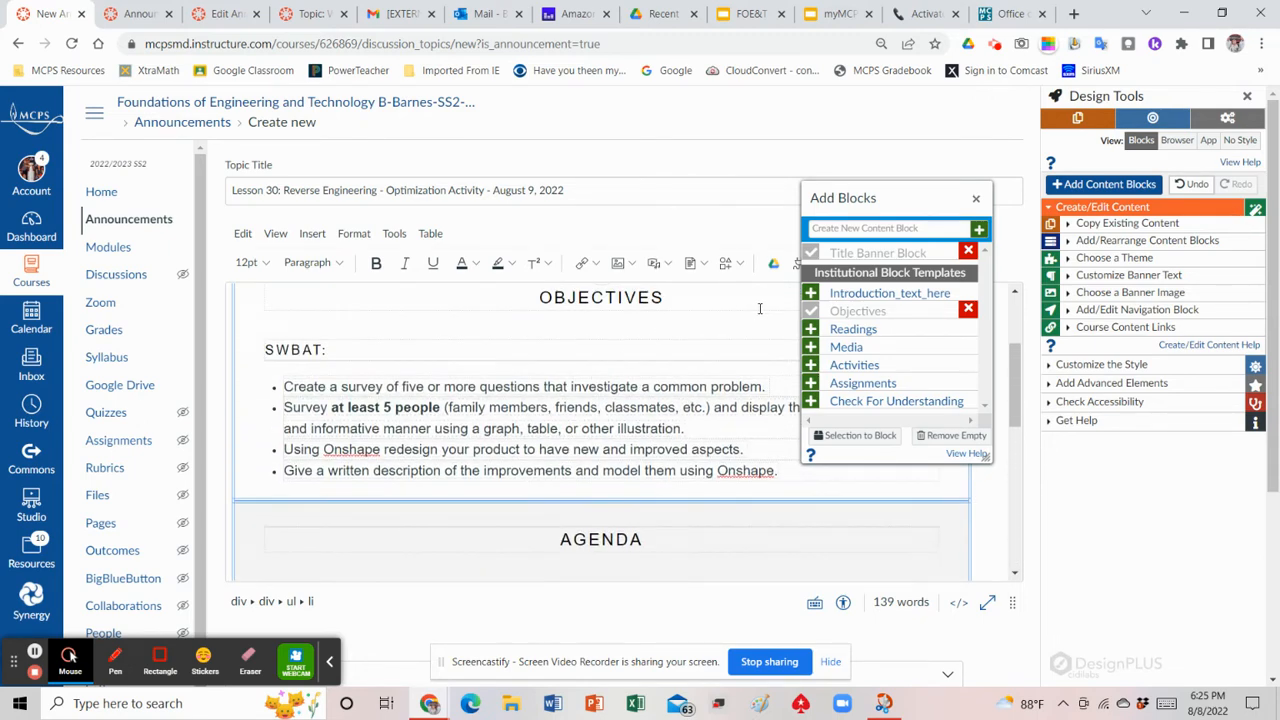
scroll(543, 418, "up", 1)
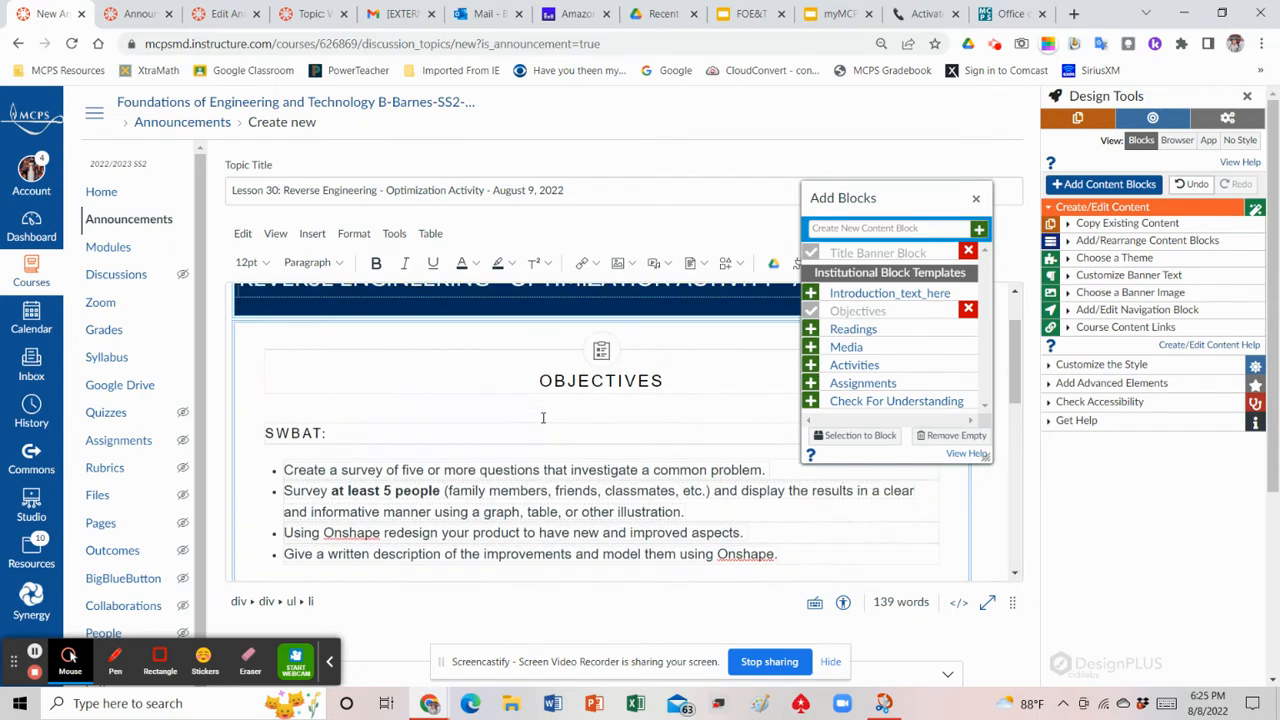
left_click(306, 22)
scroll(412, 400, "down", 2)
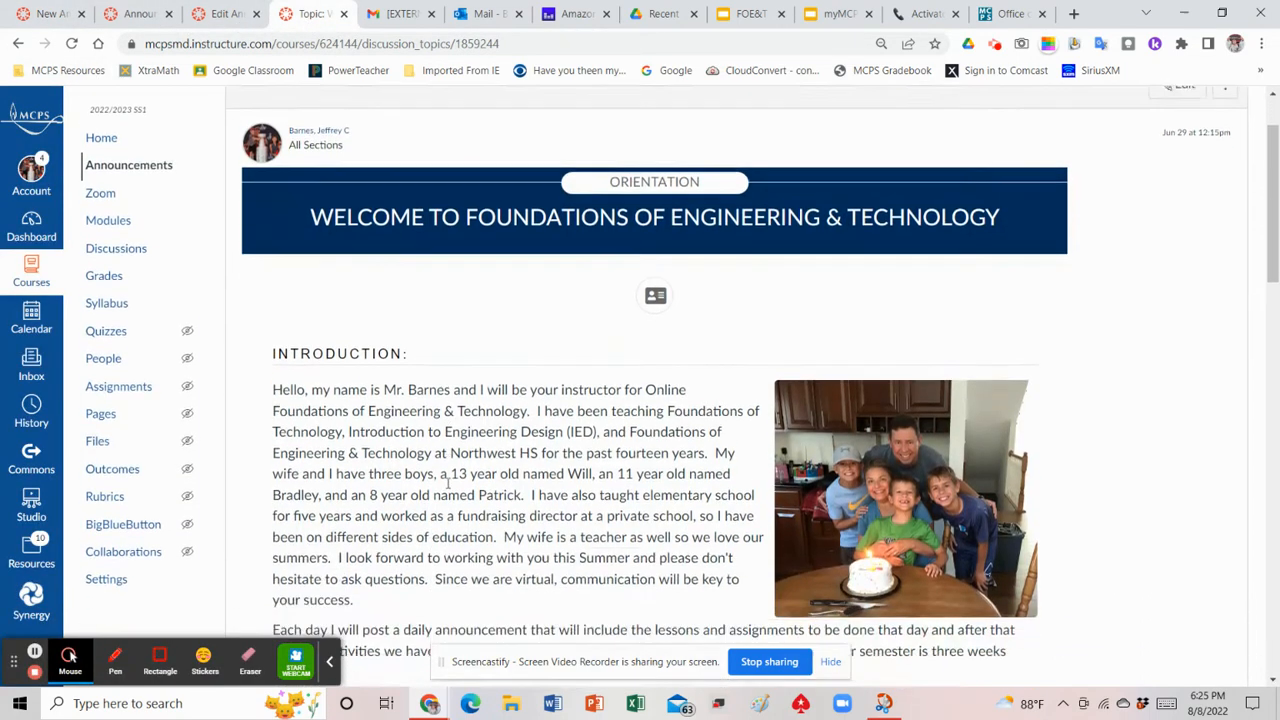
scroll(420, 337, "down", 1)
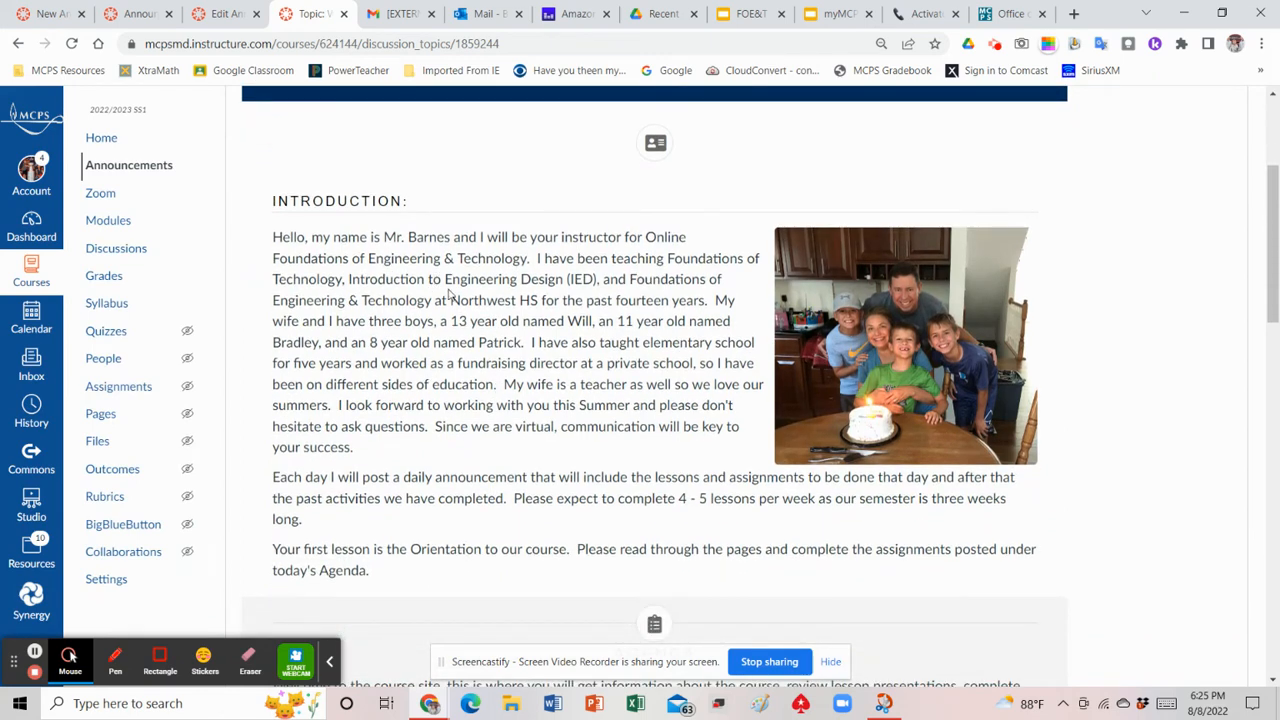
left_click(56, 24)
scroll(502, 410, "down", 3)
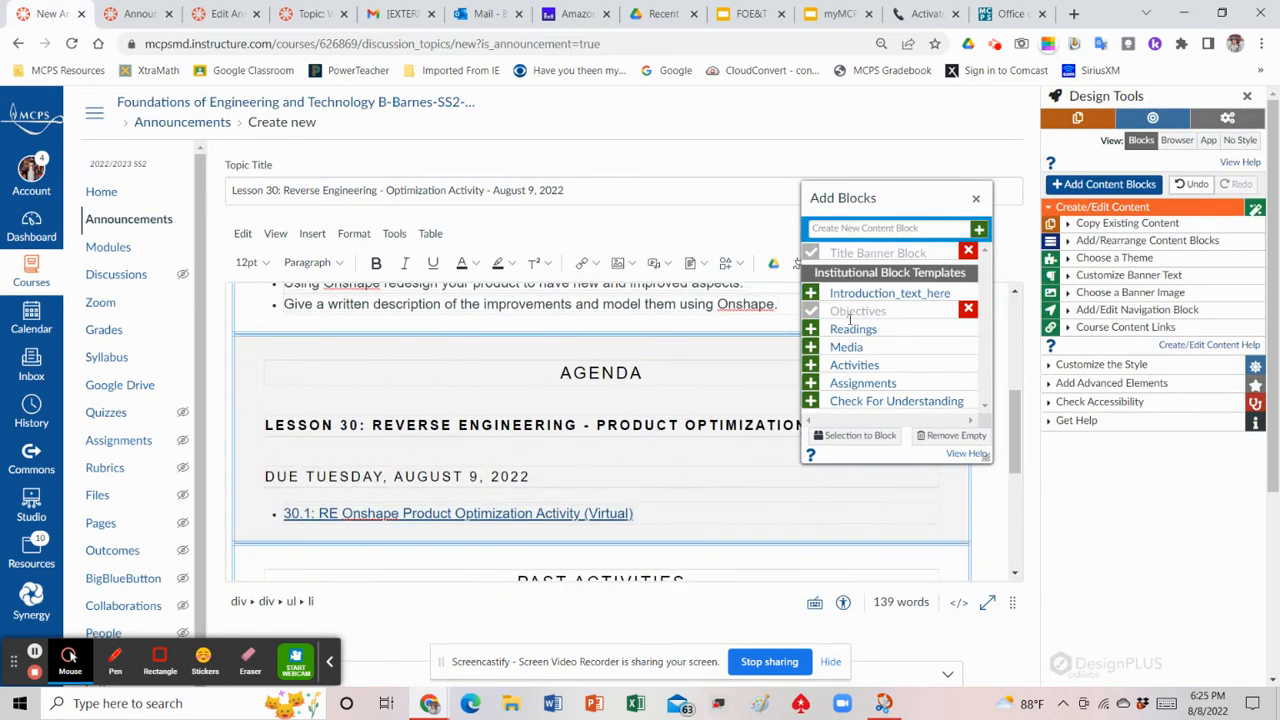
Search the custom icons for "Tasks" and give the Agenda block the clipboard-list icon.
left_click(1069, 246)
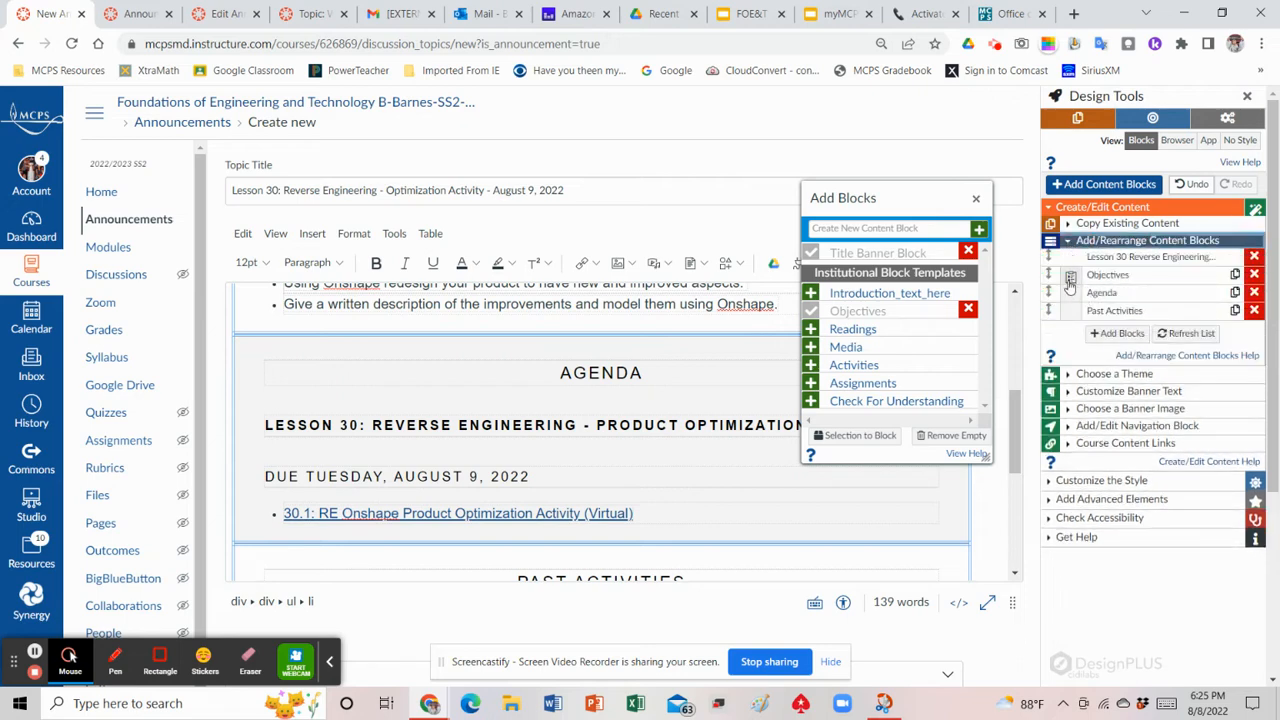
scroll(602, 354, "up", 5)
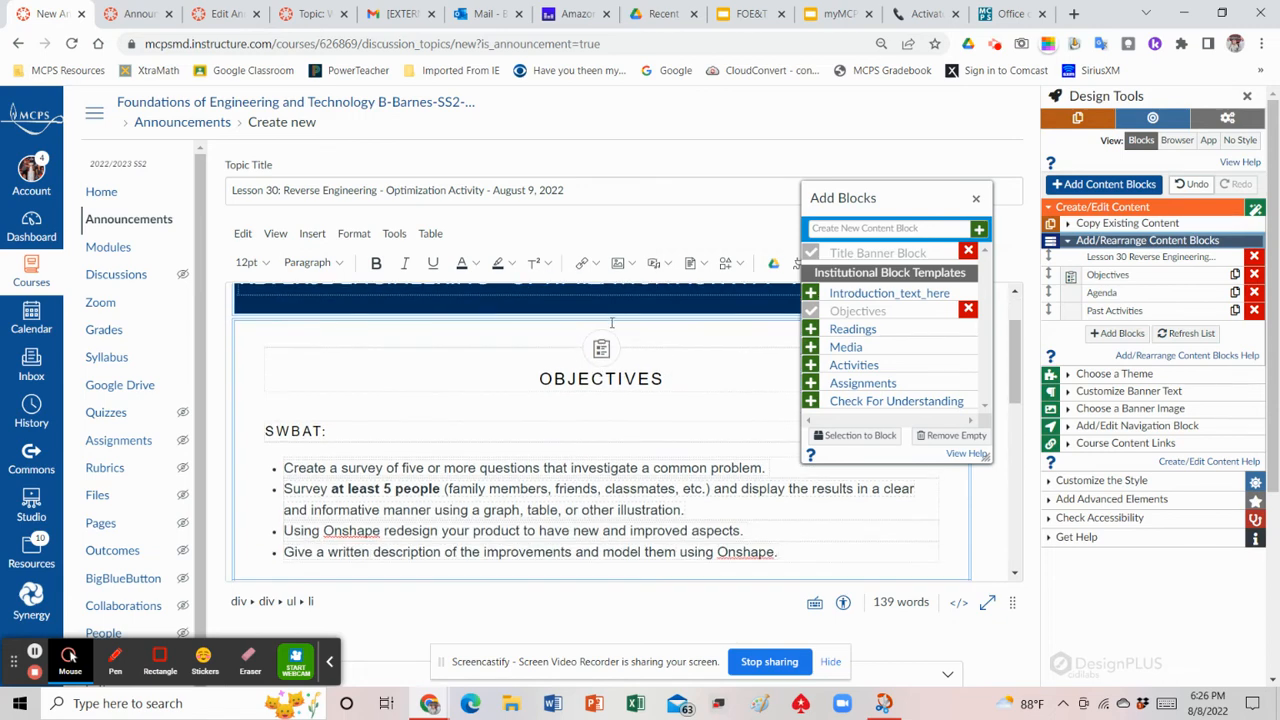
scroll(580, 400, "down", 3)
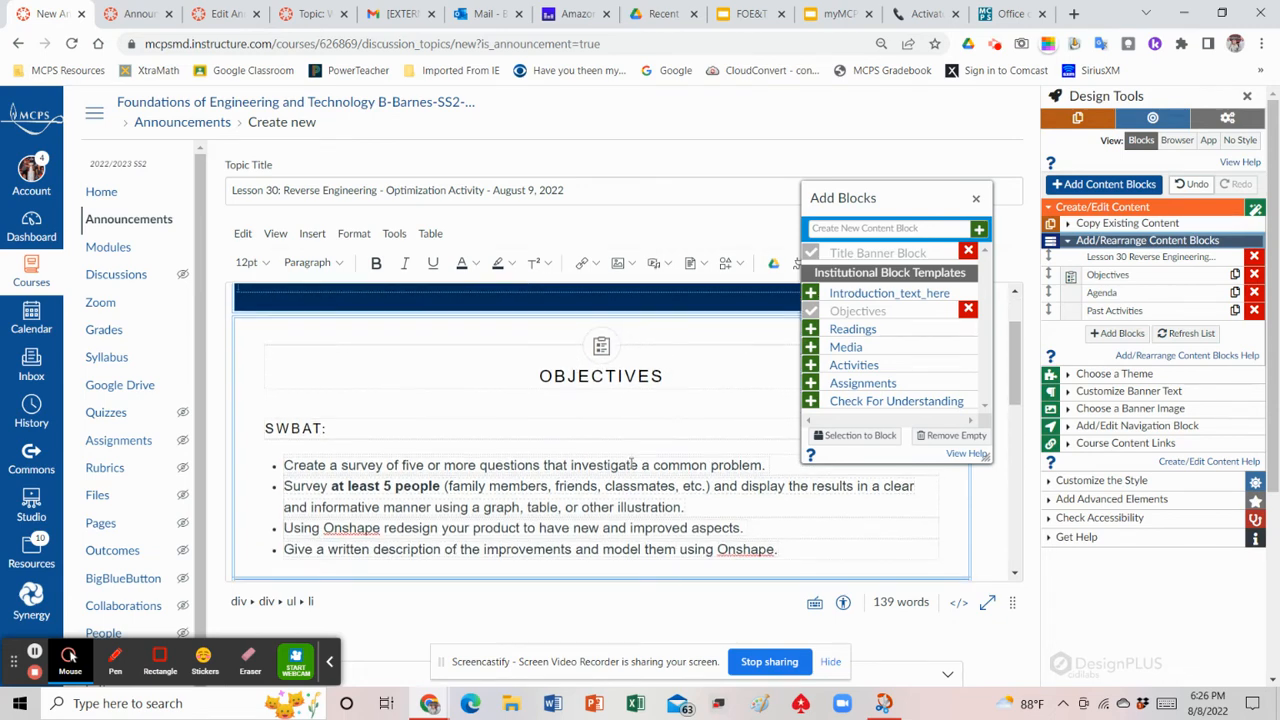
left_click(1070, 292)
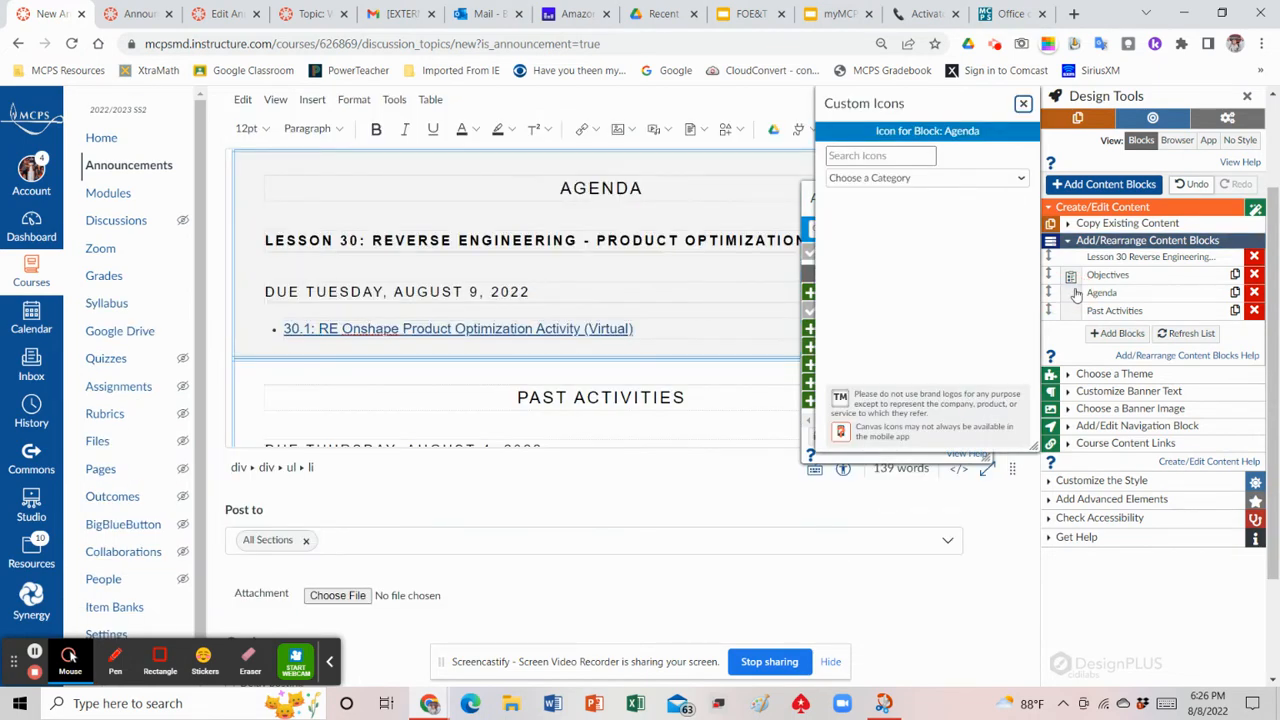
left_click(854, 157)
left_click(852, 157)
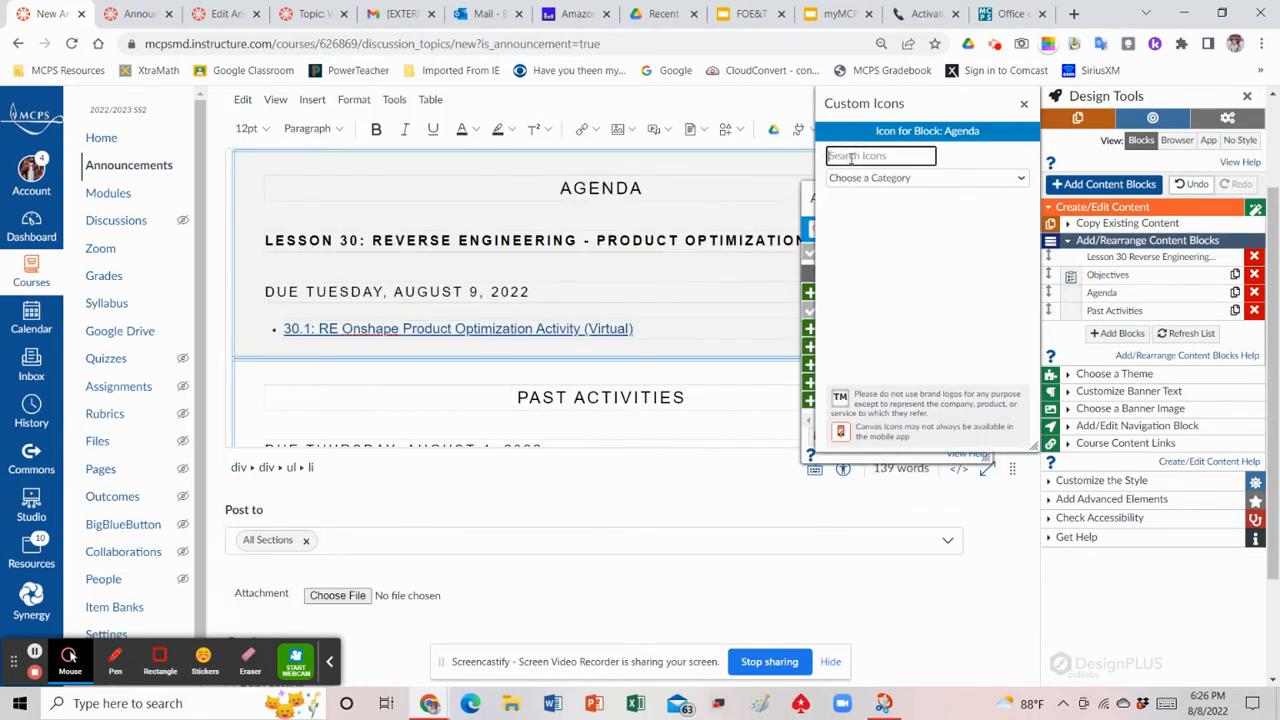
type("Tasks")
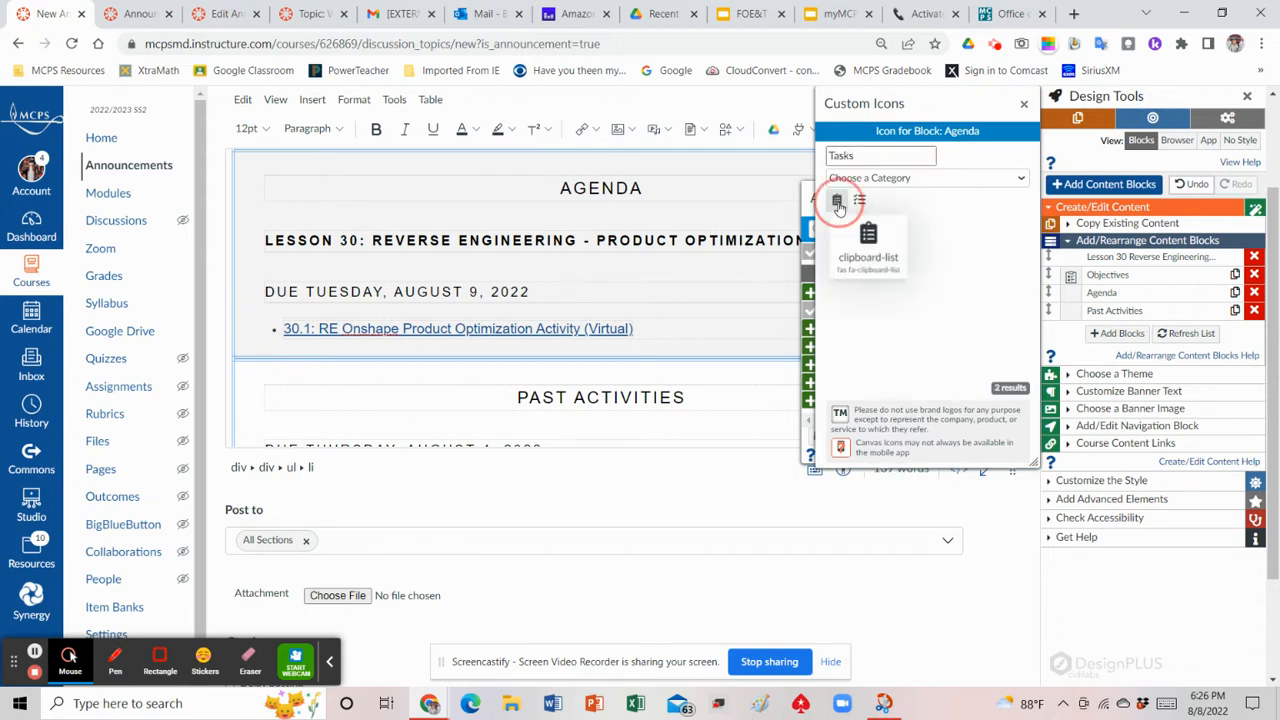
left_click(838, 203)
Give the Past Activities block the checklist icon from the Tasks results and check the block's contents.
left_click(1071, 312)
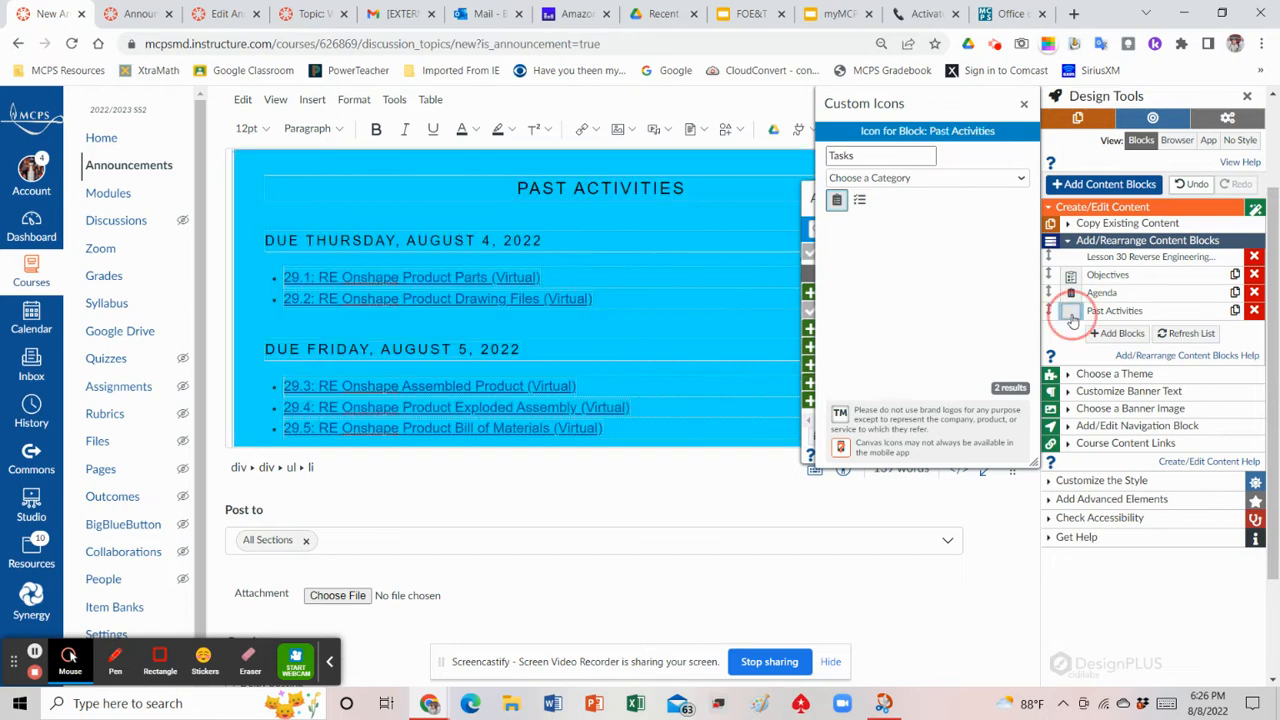
left_click(858, 203)
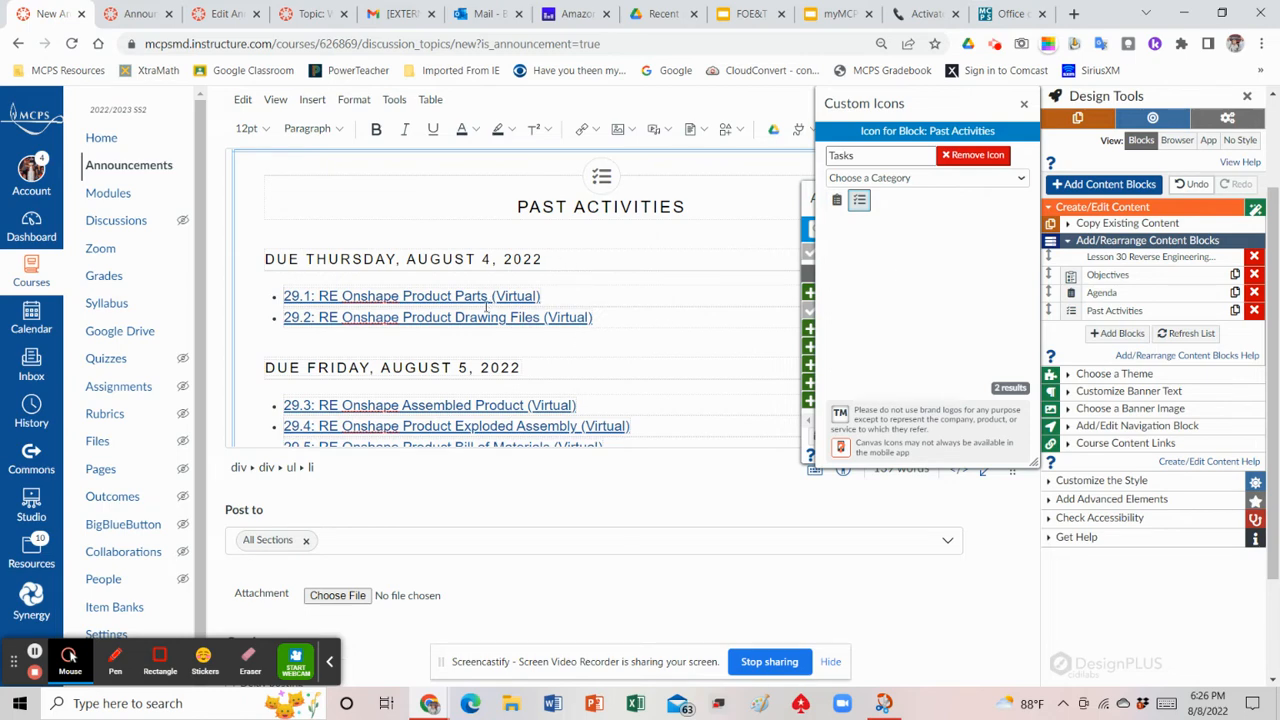
scroll(487, 307, "down", 2)
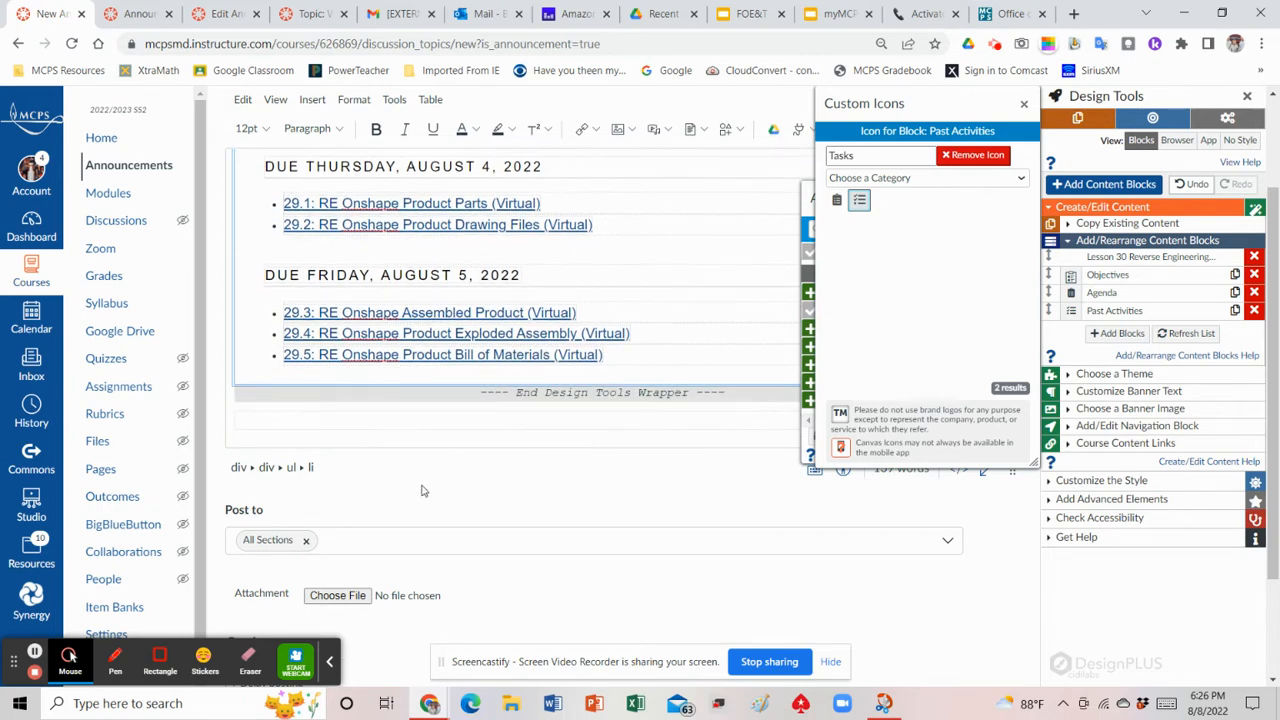
Delay the announcement's posting until Aug 9, 2022 at 8:30 AM.
scroll(421, 490, "down", 2)
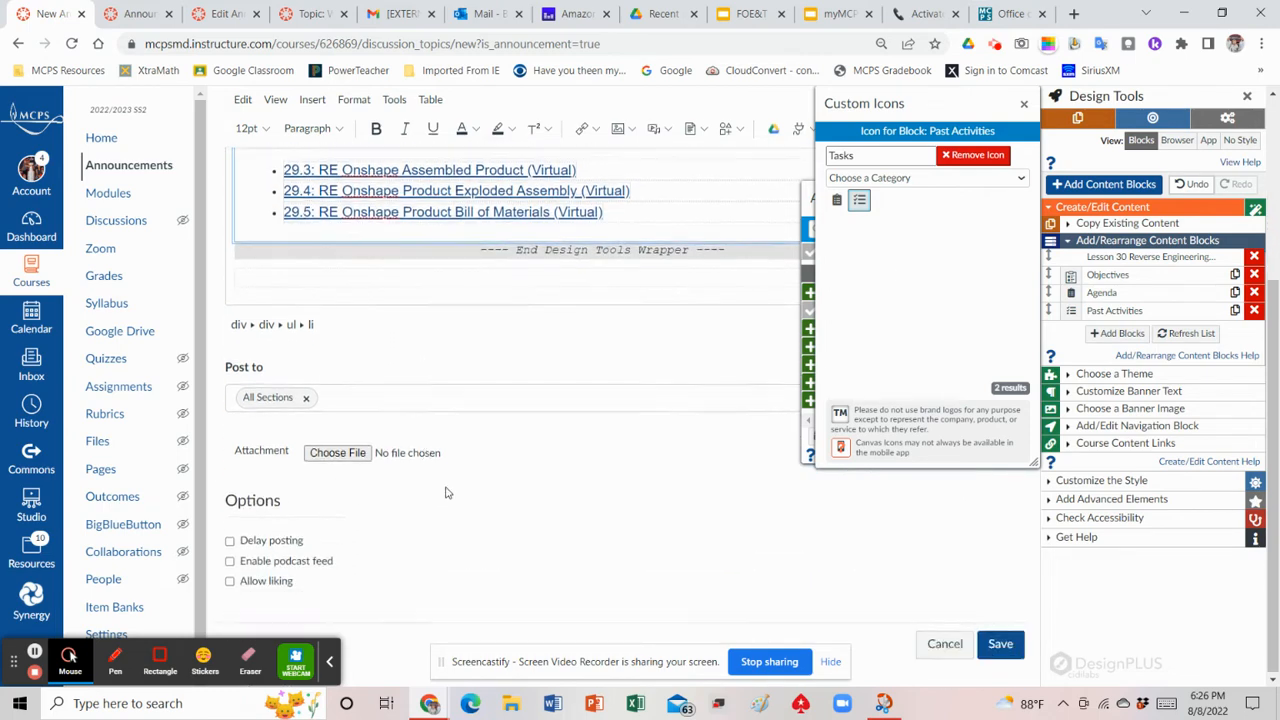
left_click(229, 541)
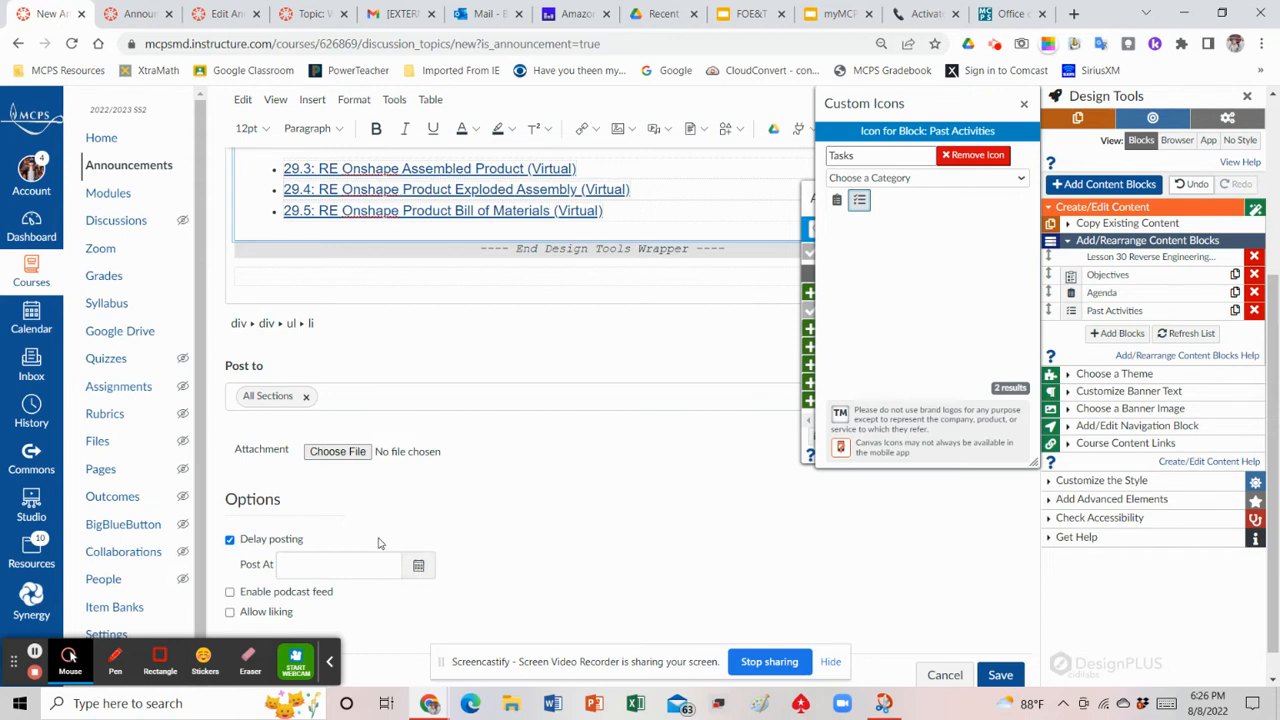
scroll(407, 536, "down", 1)
left_click(419, 533)
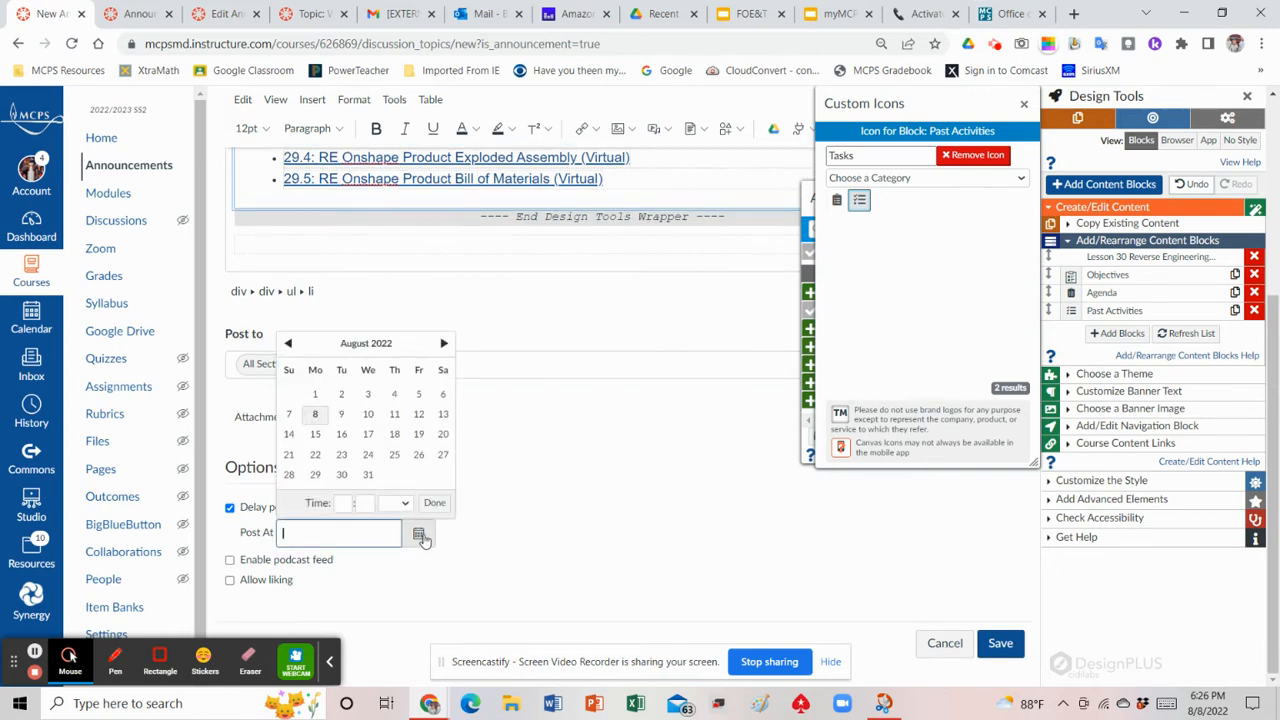
left_click(341, 415)
left_click(342, 504)
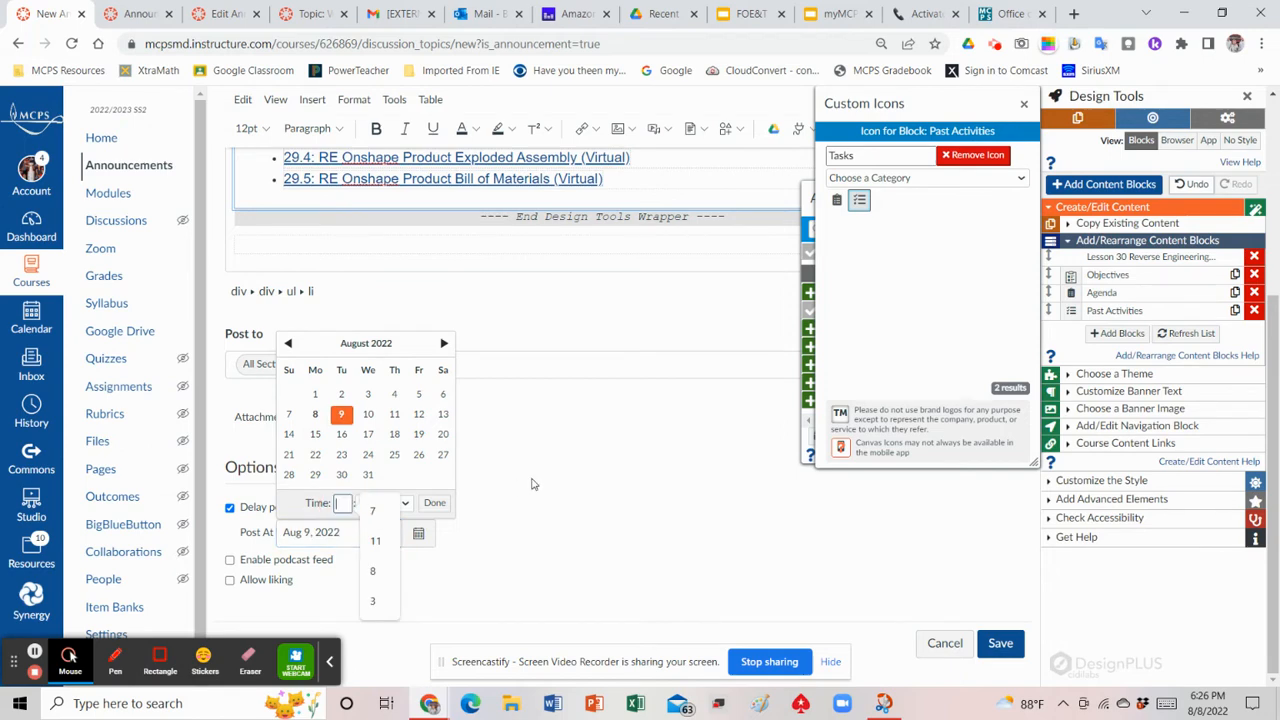
type("8")
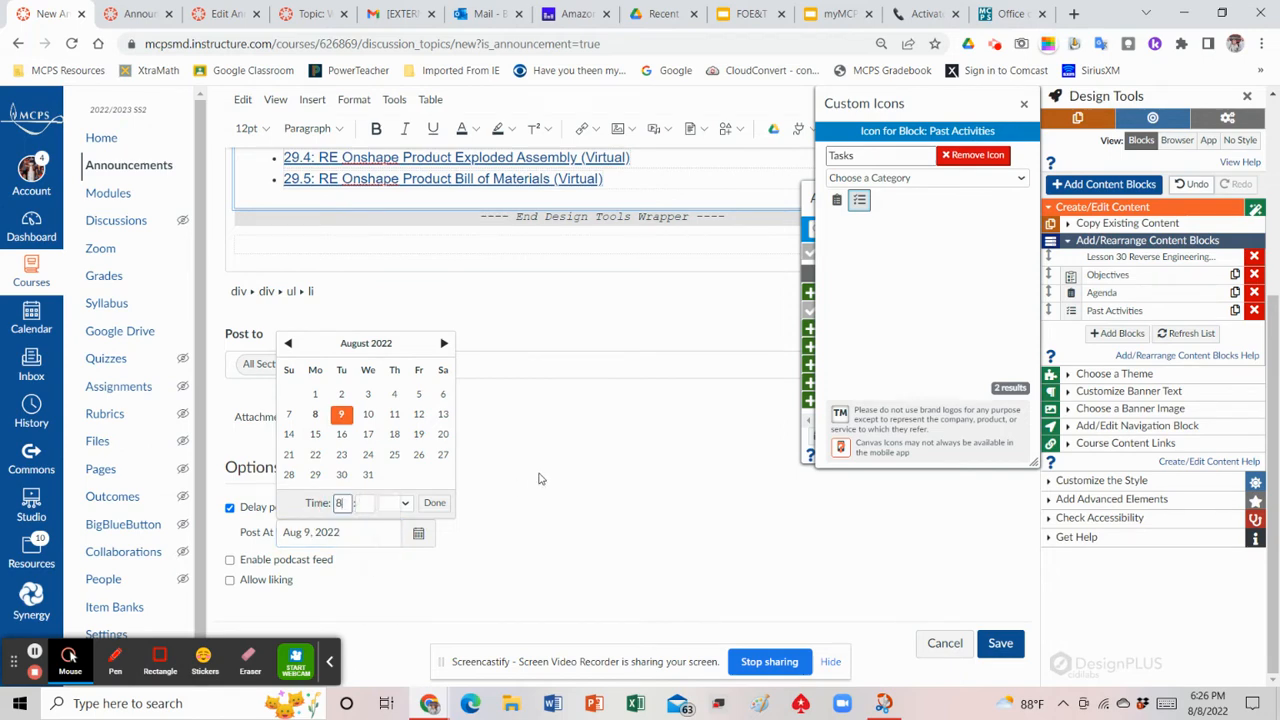
left_click(368, 501)
left_click(398, 503)
left_click(402, 530)
left_click(434, 503)
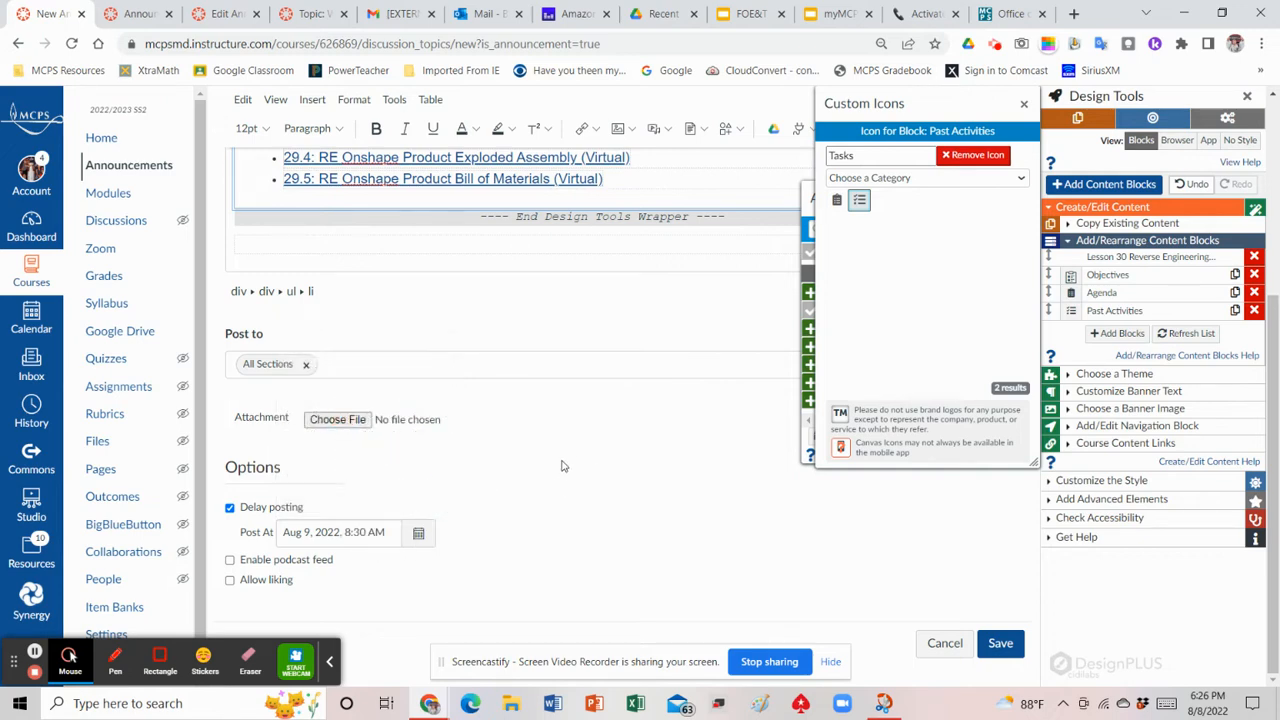
Delete the empty line below the end of the Design Tools wrapper in the announcement.
scroll(554, 500, "up", 2)
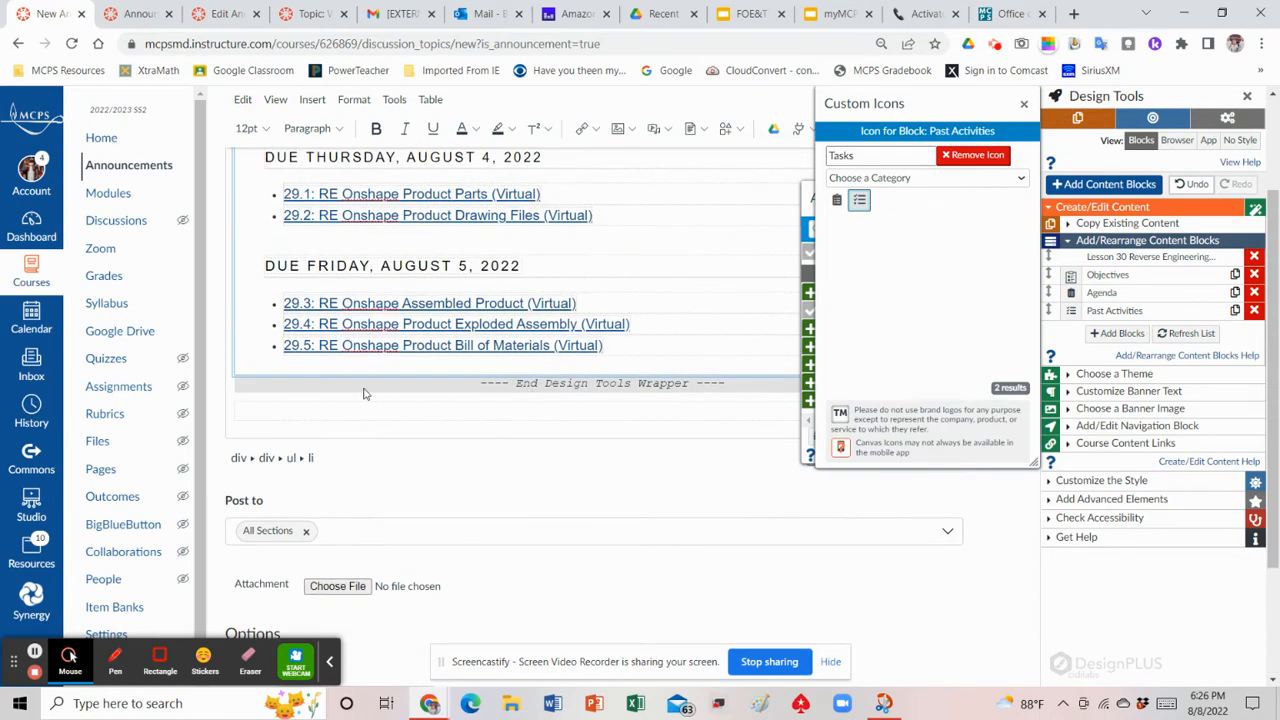
scroll(293, 337, "down", 1)
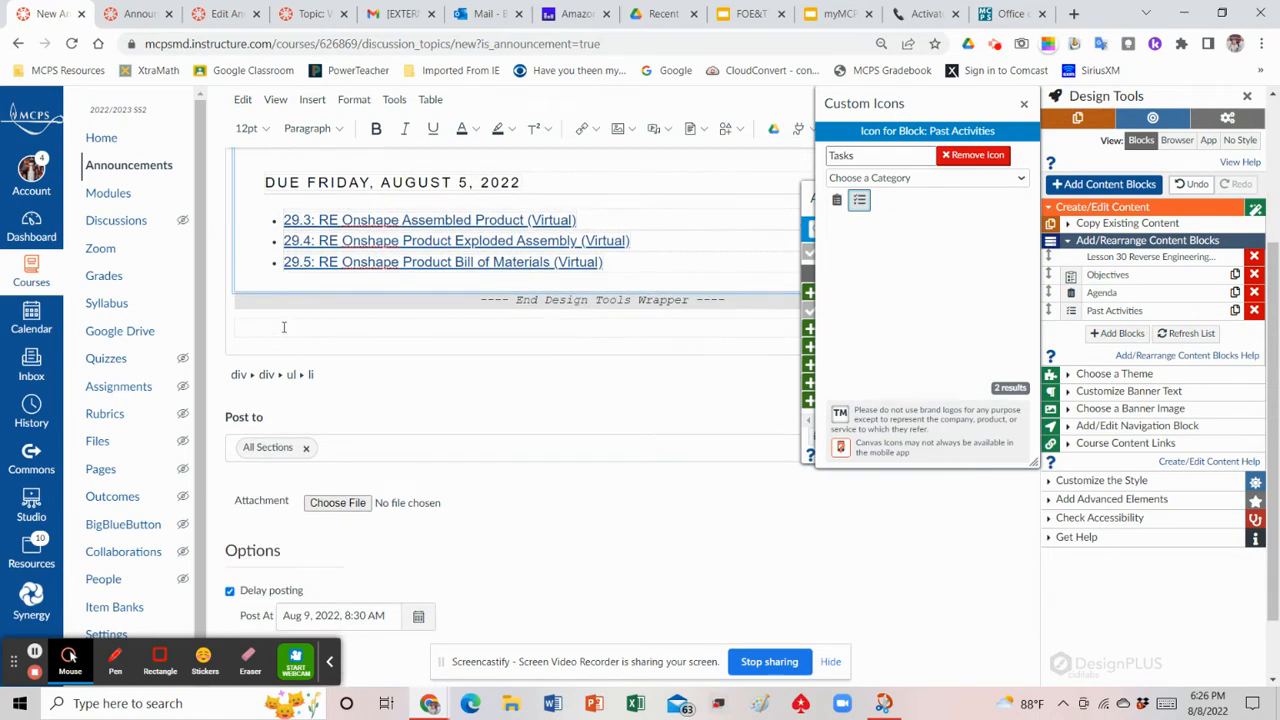
left_click(284, 327)
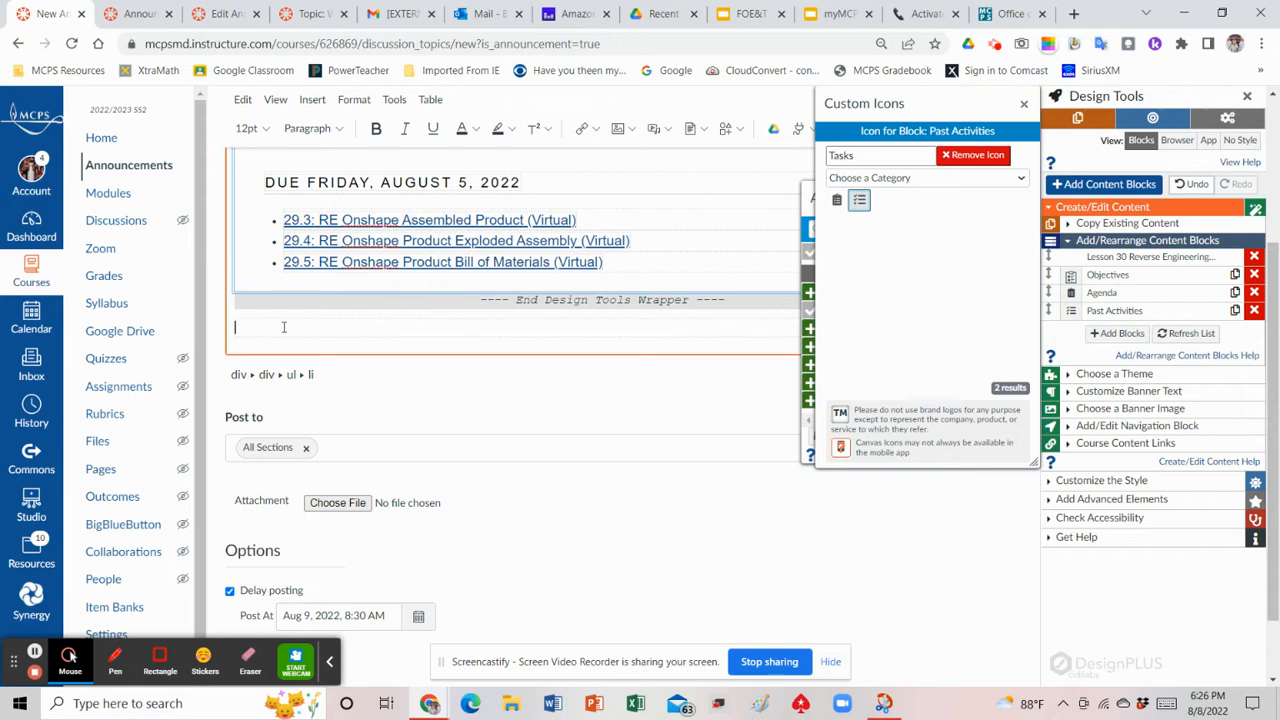
key("BackSpace")
scroll(594, 441, "up", 3)
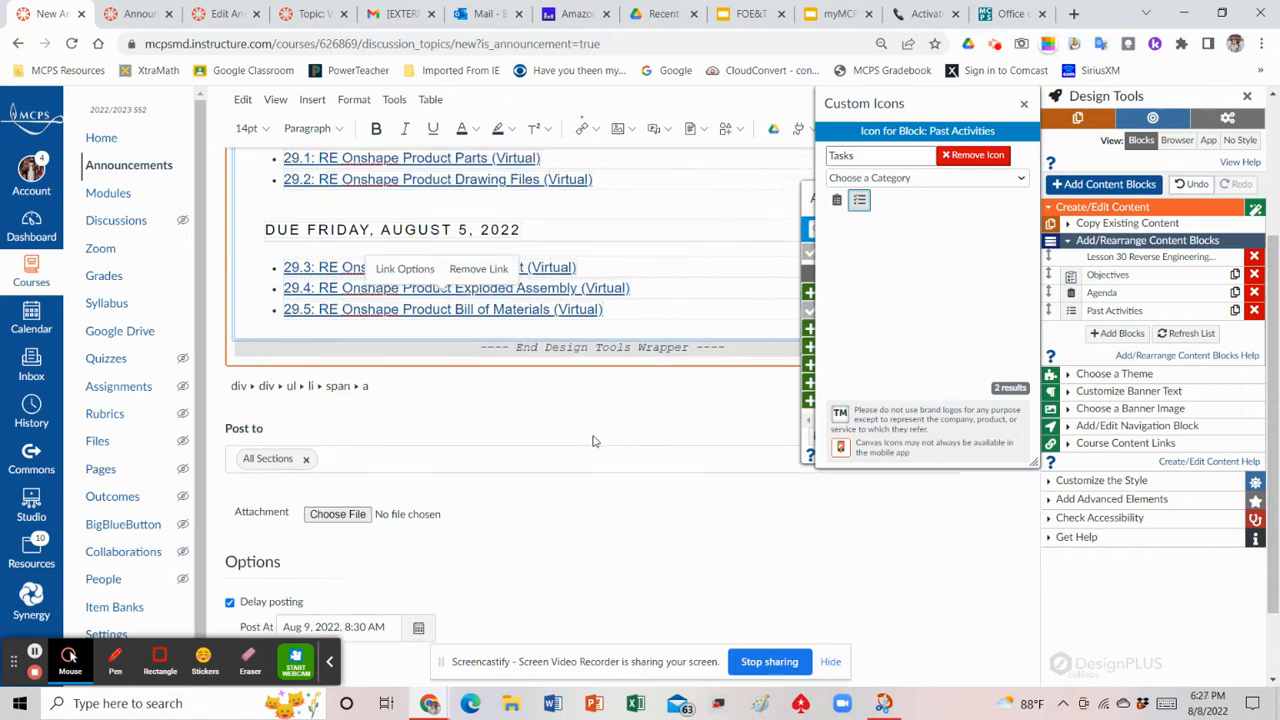
Save the Lesson 30 announcement and review its published layout from the banner to the Past Activities block.
scroll(541, 372, "down", 3)
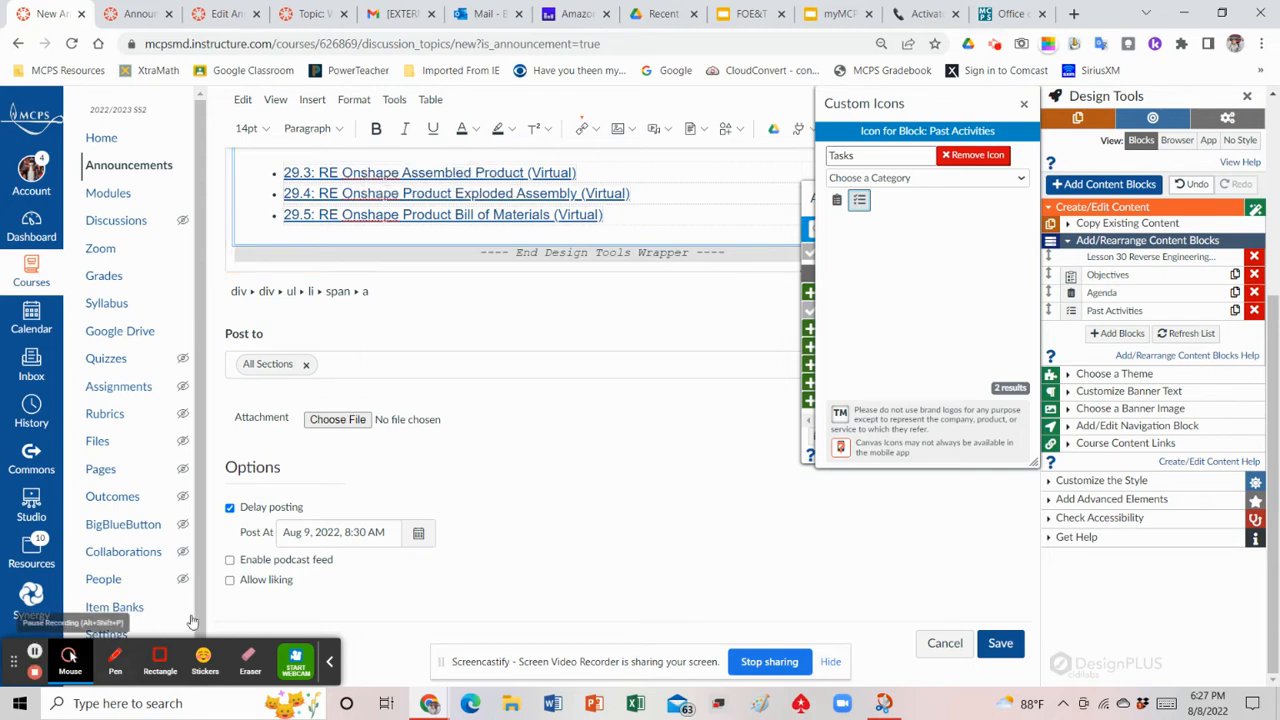
left_click(1001, 645)
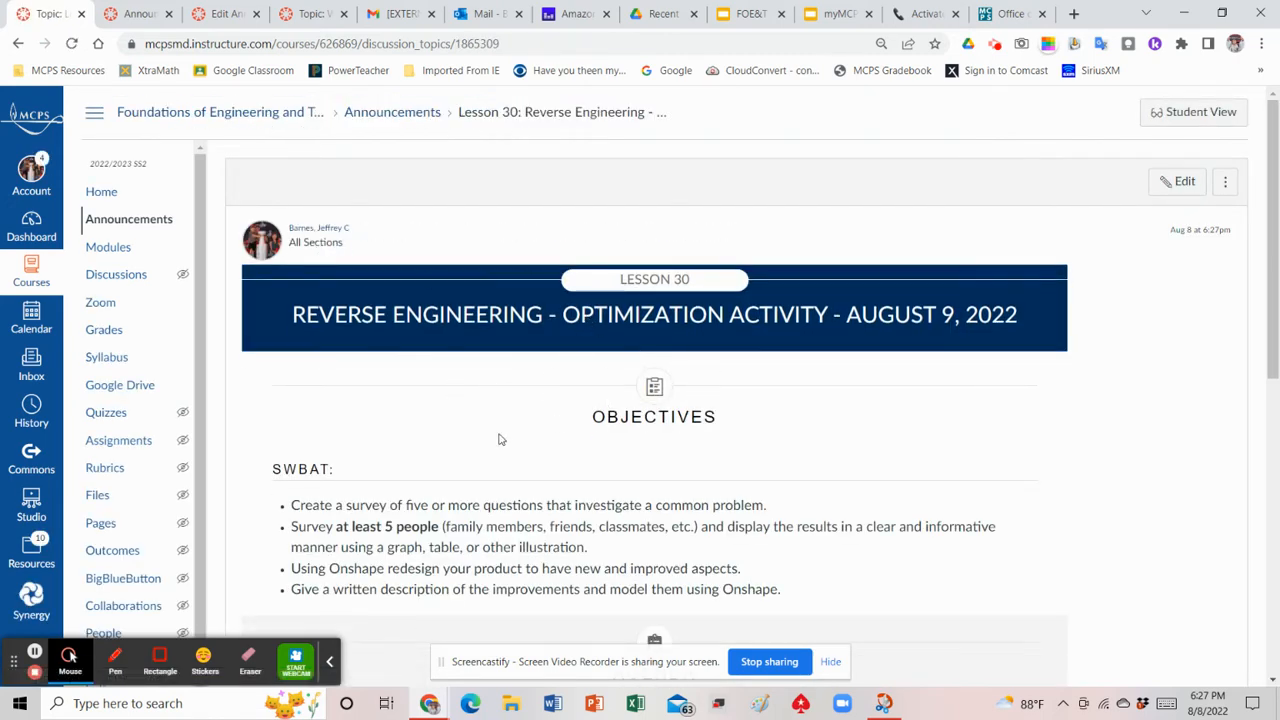
scroll(480, 393, "down", 6)
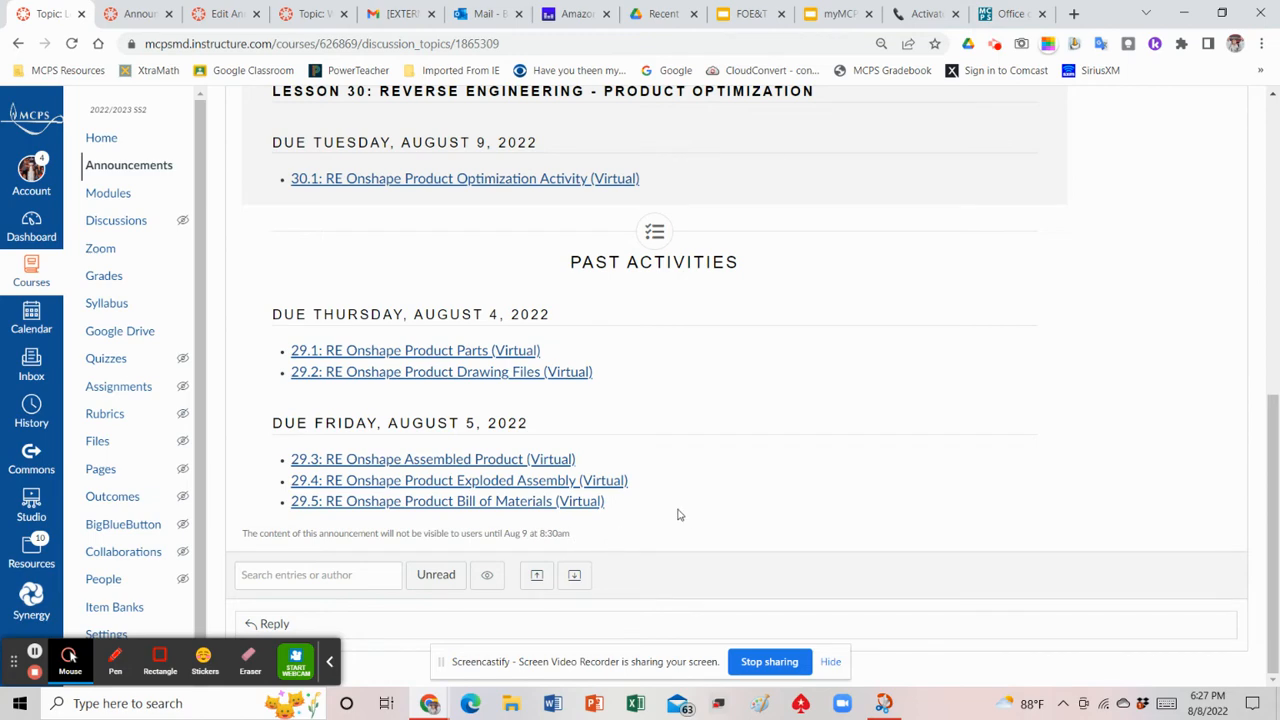
scroll(677, 514, "up", 6)
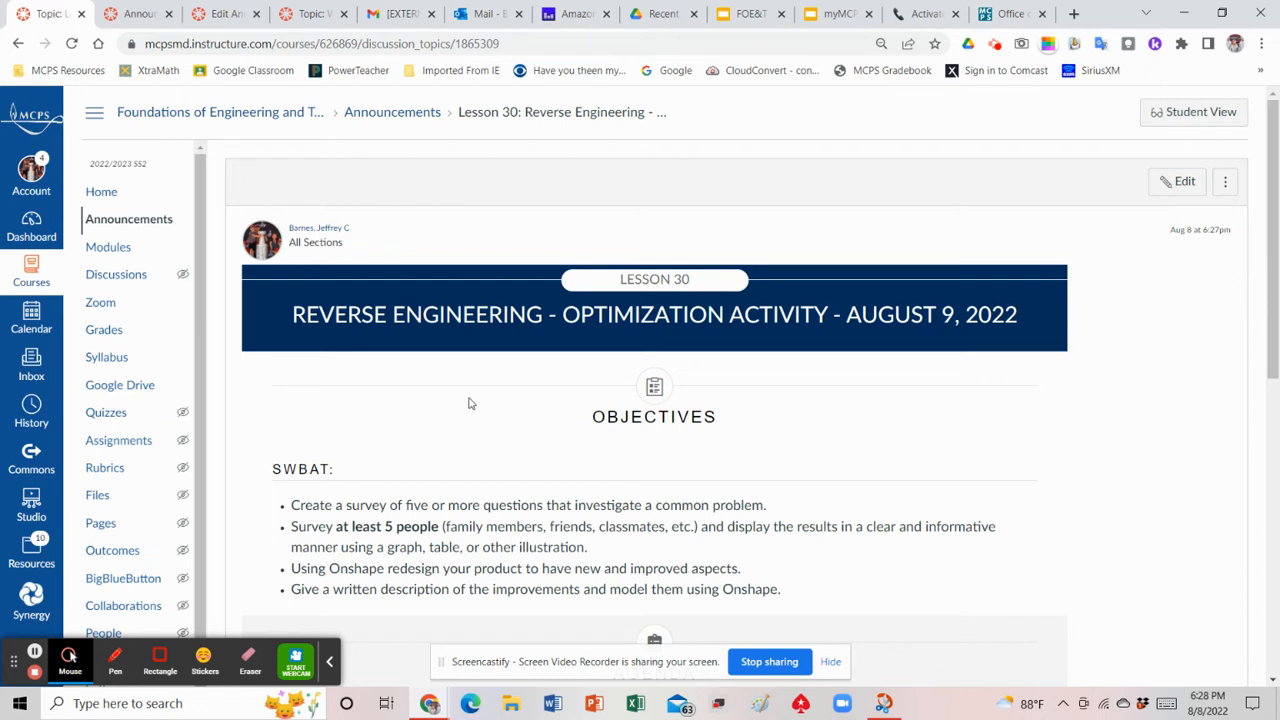
left_click(36, 653)
left_click(34, 652)
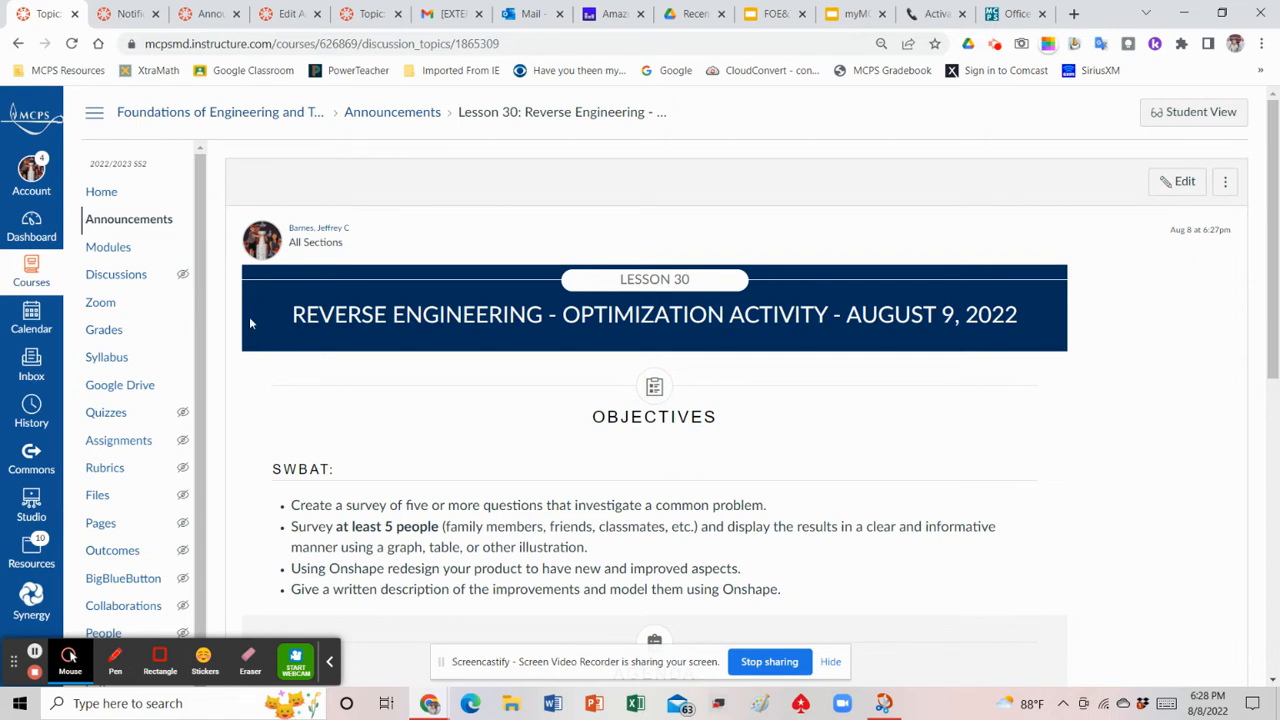
In the account-level notification settings, set Announcement to notify immediately for the first email address.
left_click(31, 187)
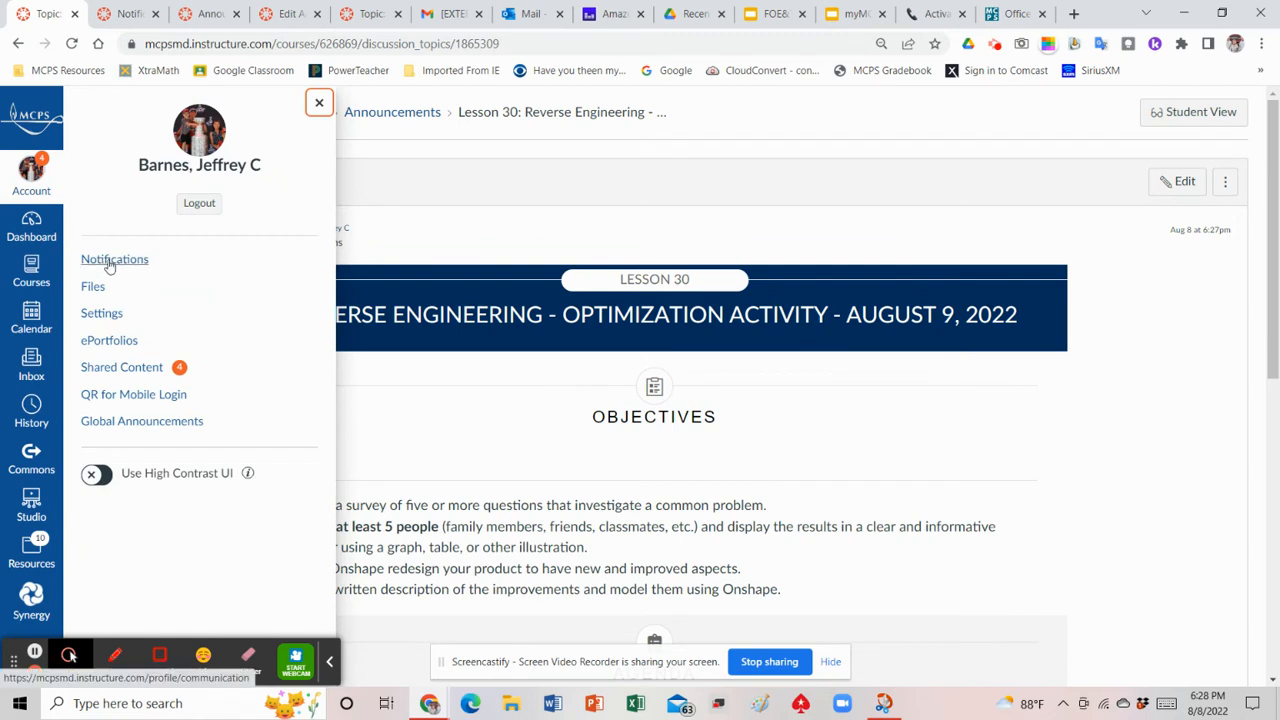
left_click(125, 15)
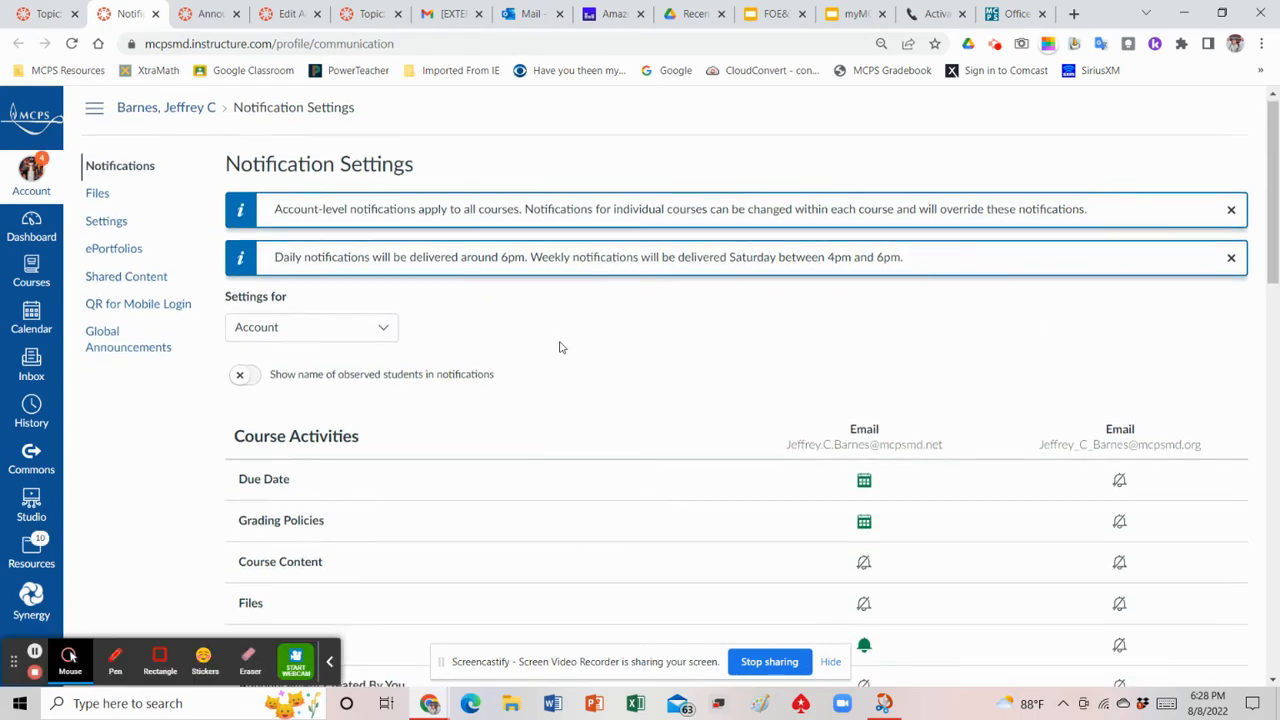
scroll(560, 347, "down", 2)
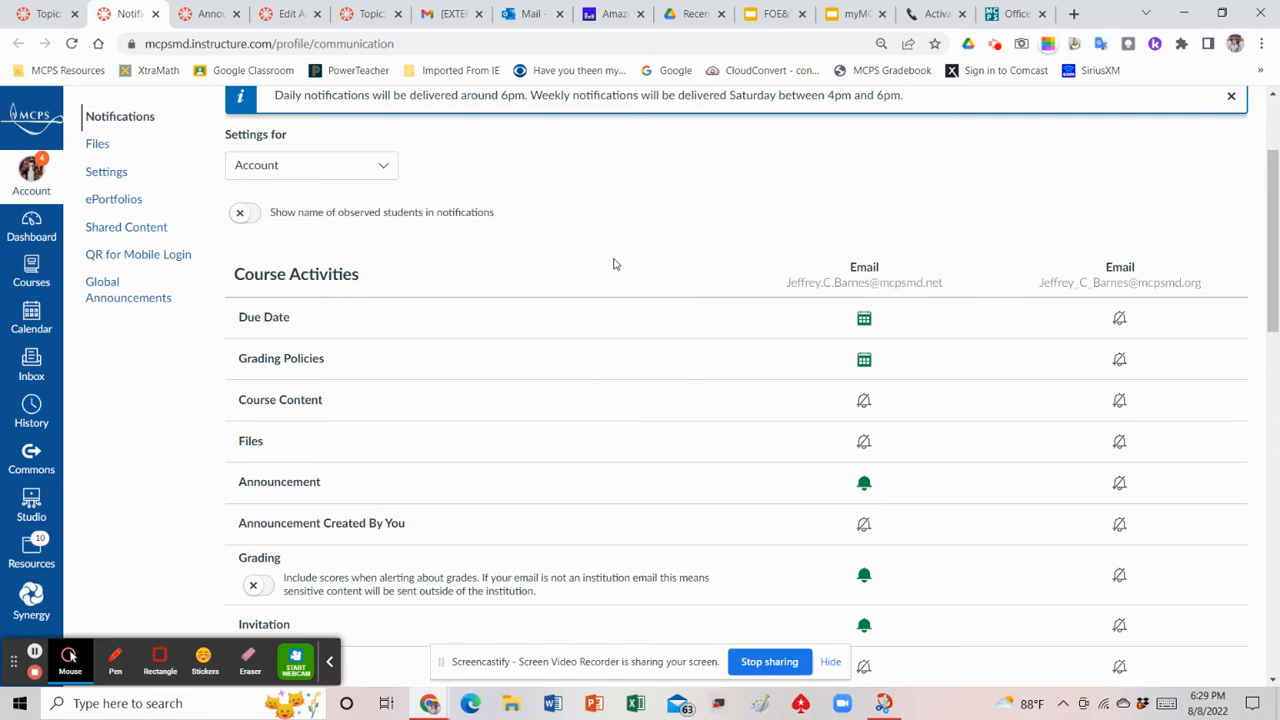
scroll(615, 264, "down", 1)
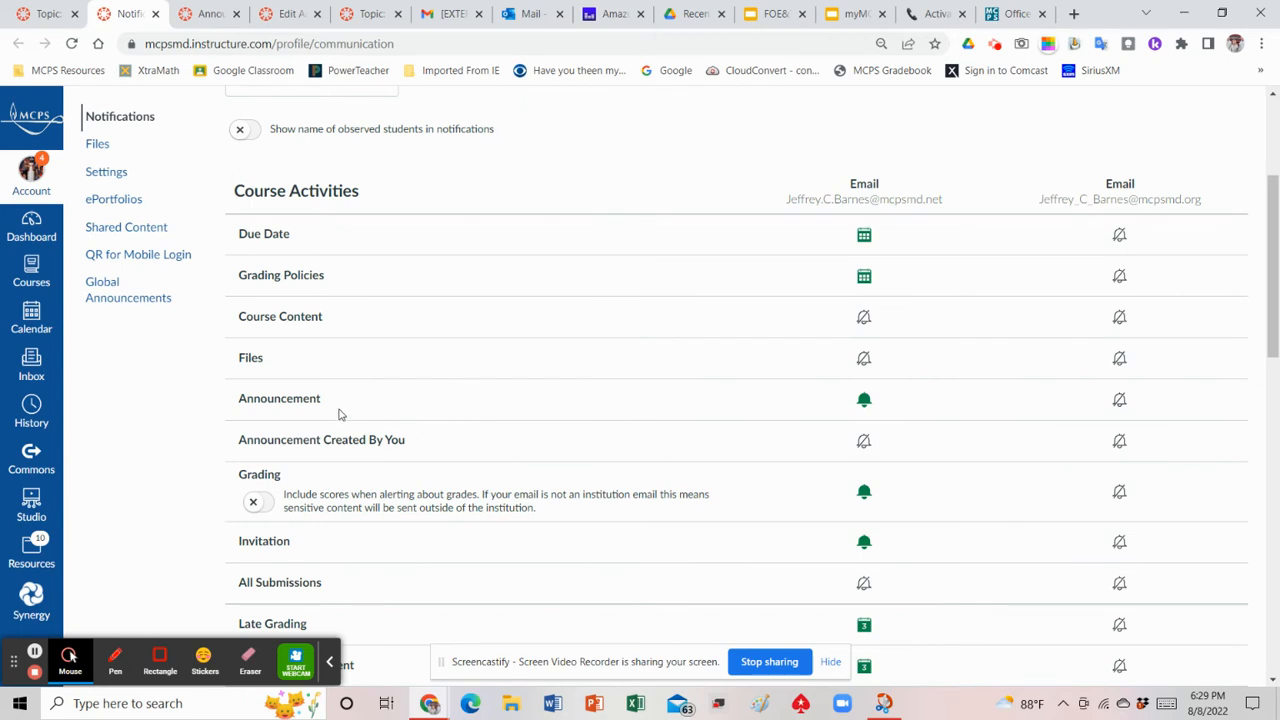
left_click(864, 402)
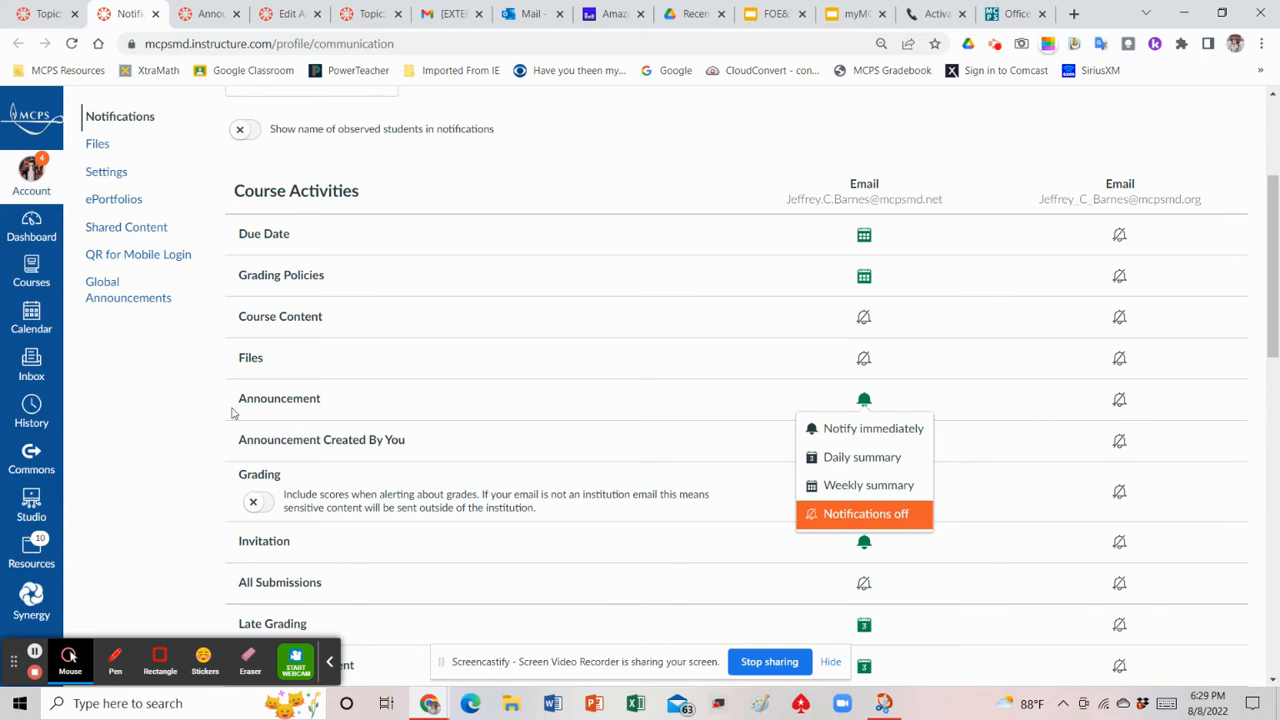
left_click(843, 430)
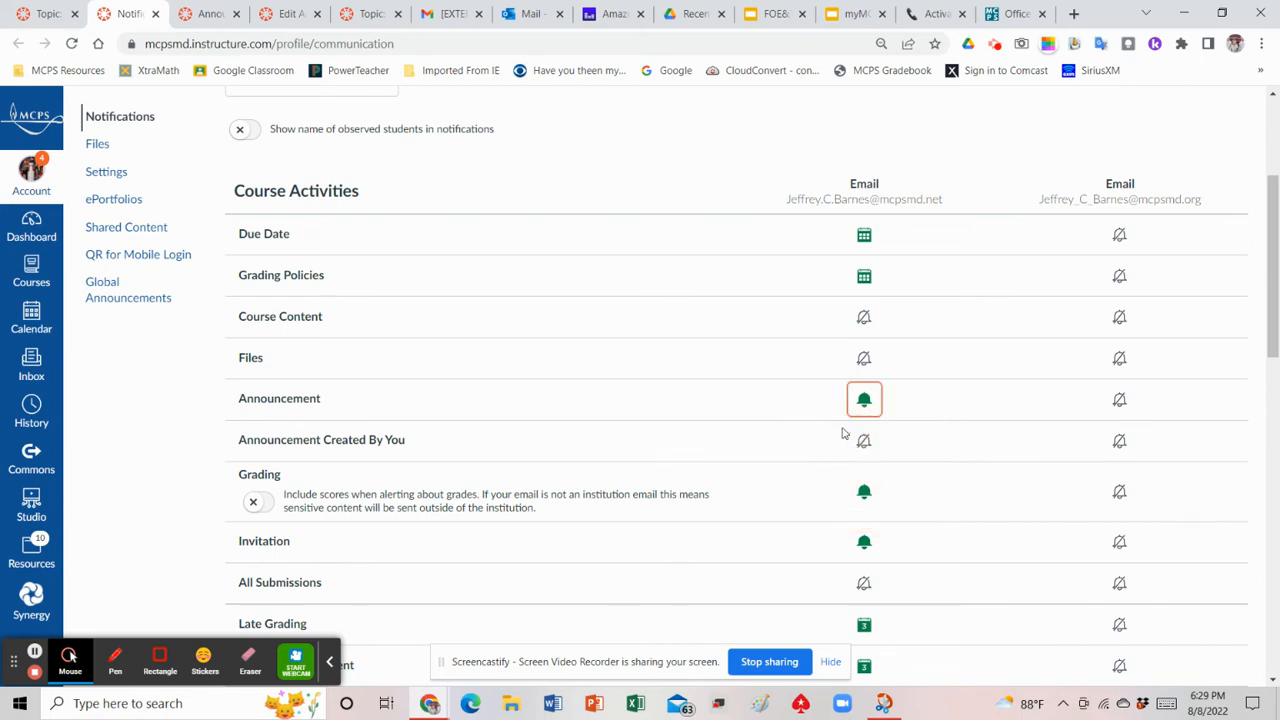
scroll(137, 417, "down", 1)
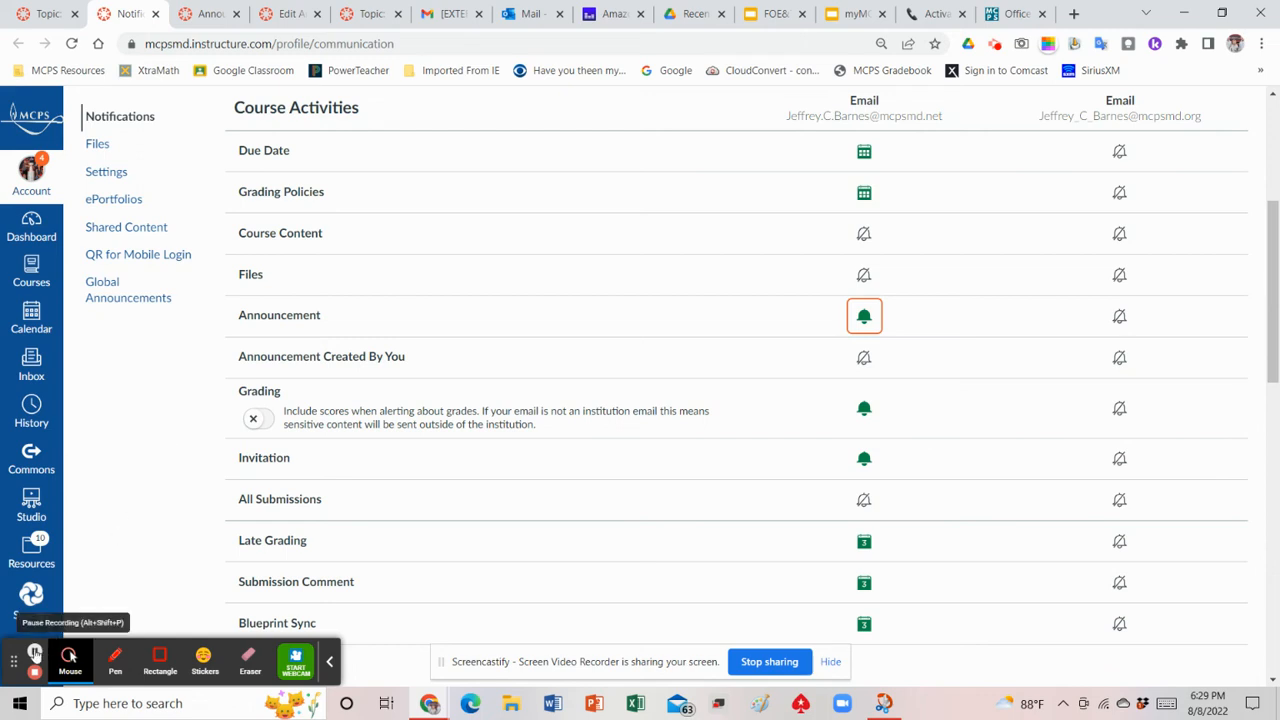
Start adding a person to the course from its People page, identifying them by their email address.
left_click(34, 651)
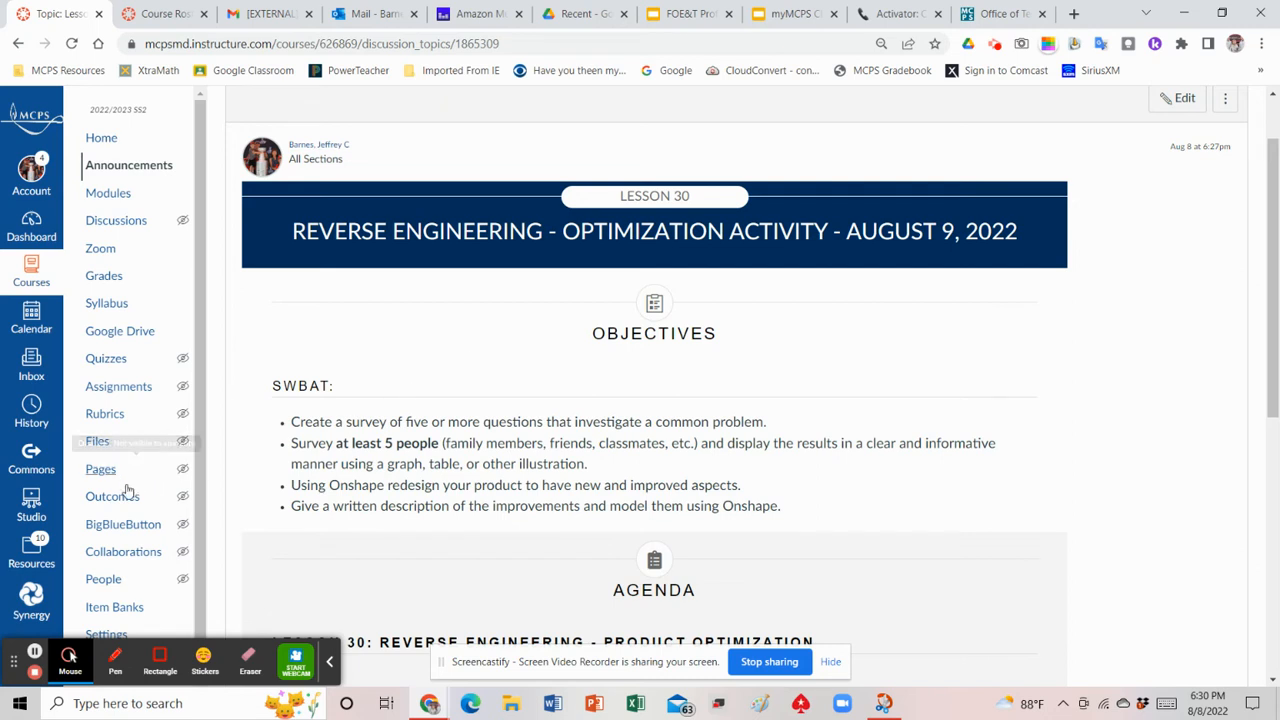
left_click(103, 582)
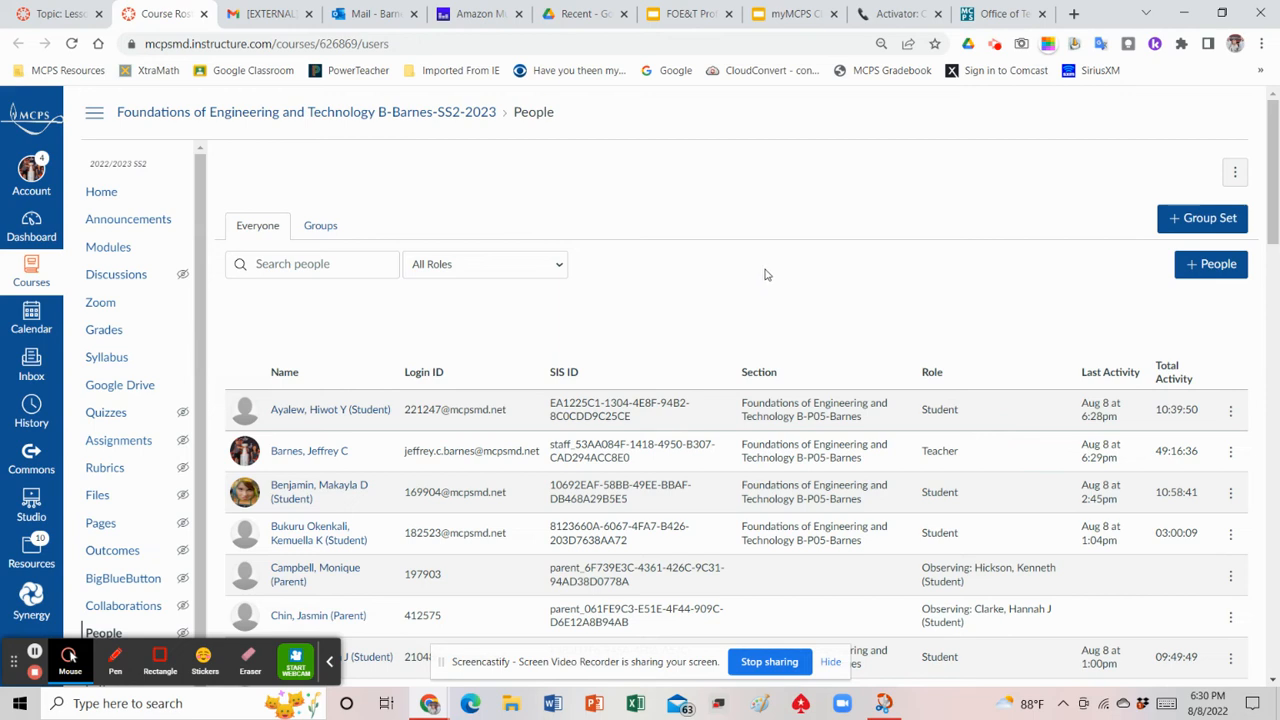
left_click(1210, 275)
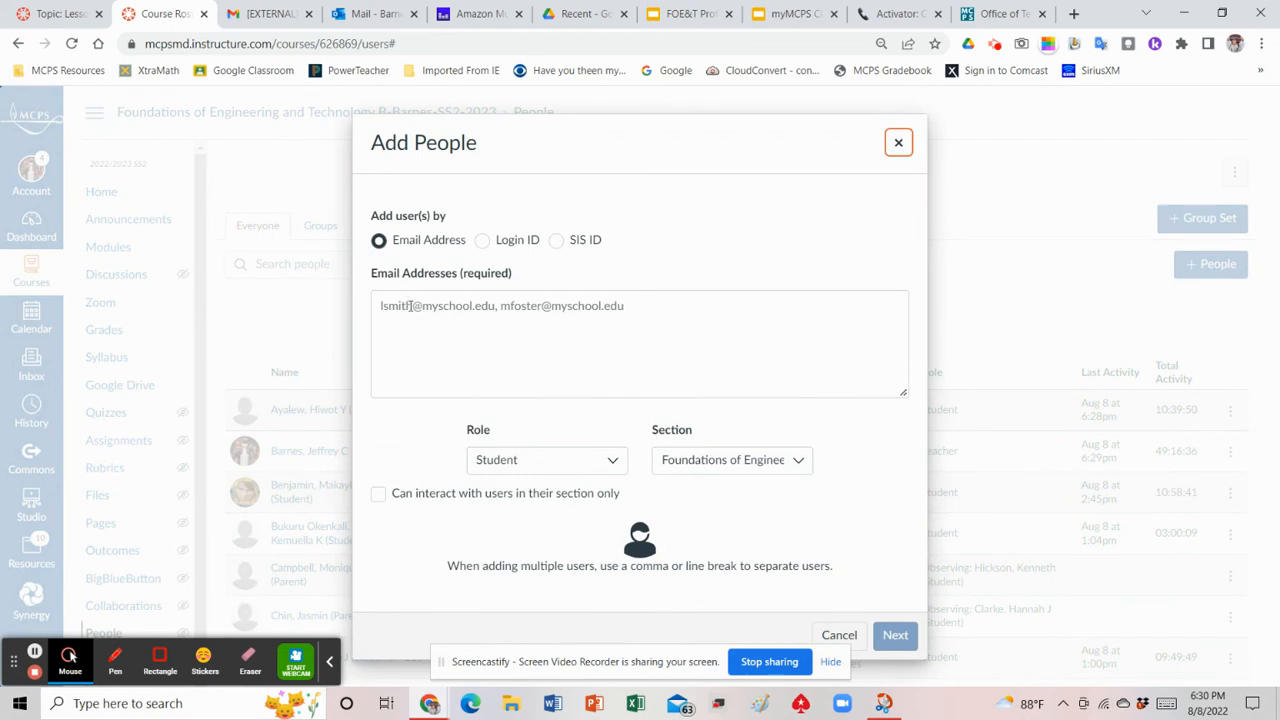
left_click(414, 306)
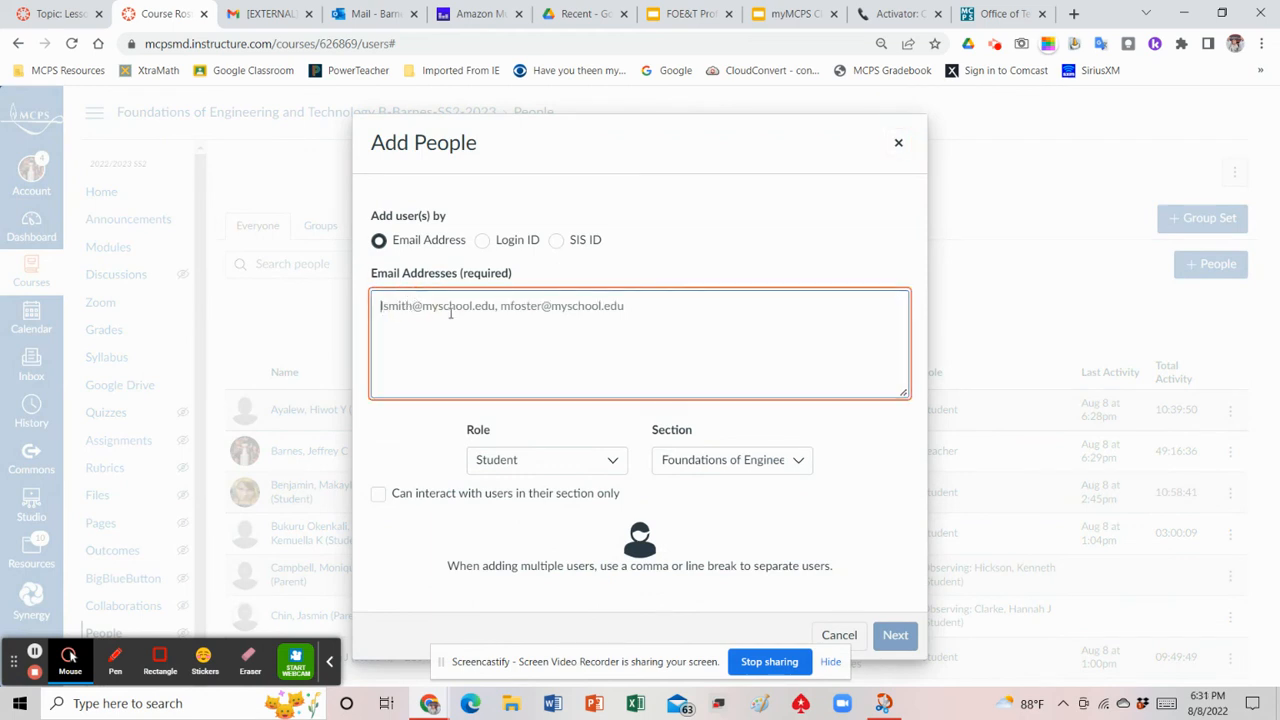
left_click(34, 651)
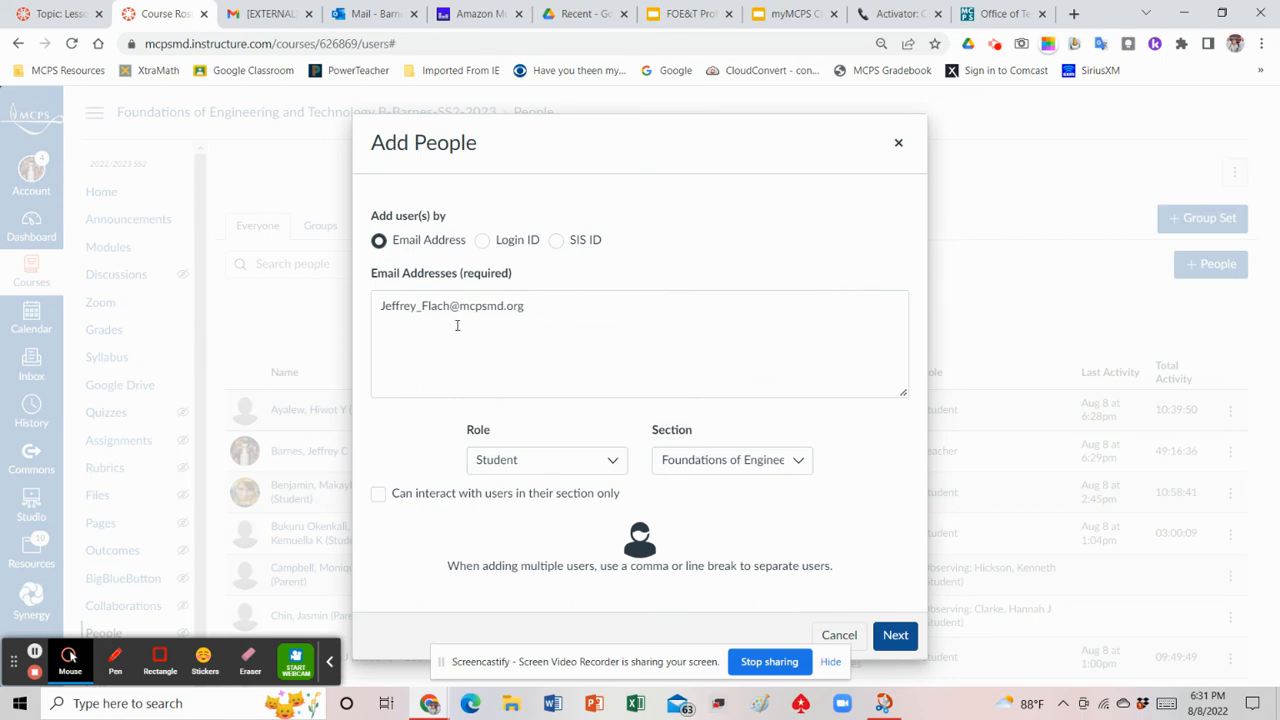
Assign the new person the Observer role and continue to the check of users ready for the course.
left_click(612, 464)
scroll(600, 445, "down", 1)
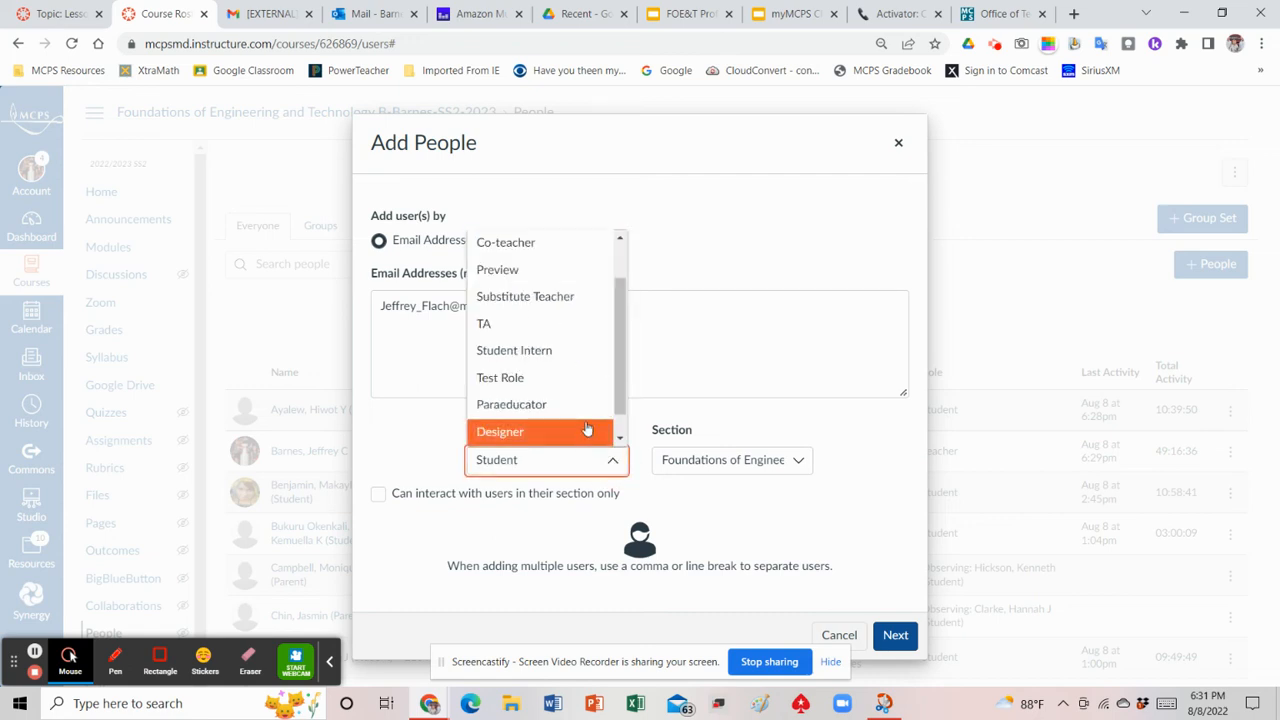
mouse_move(615, 363)
left_mouse_down()
mouse_move(619, 293)
mouse_move(624, 376)
left_mouse_up()
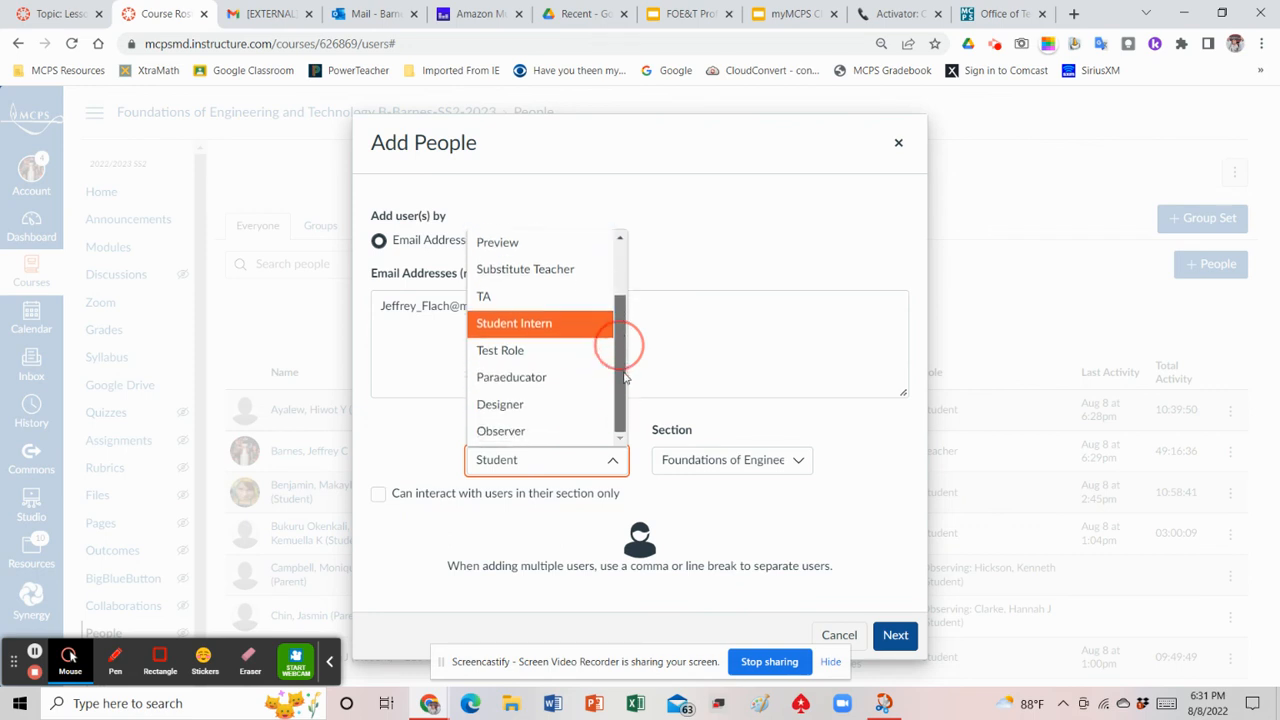
left_click(520, 431)
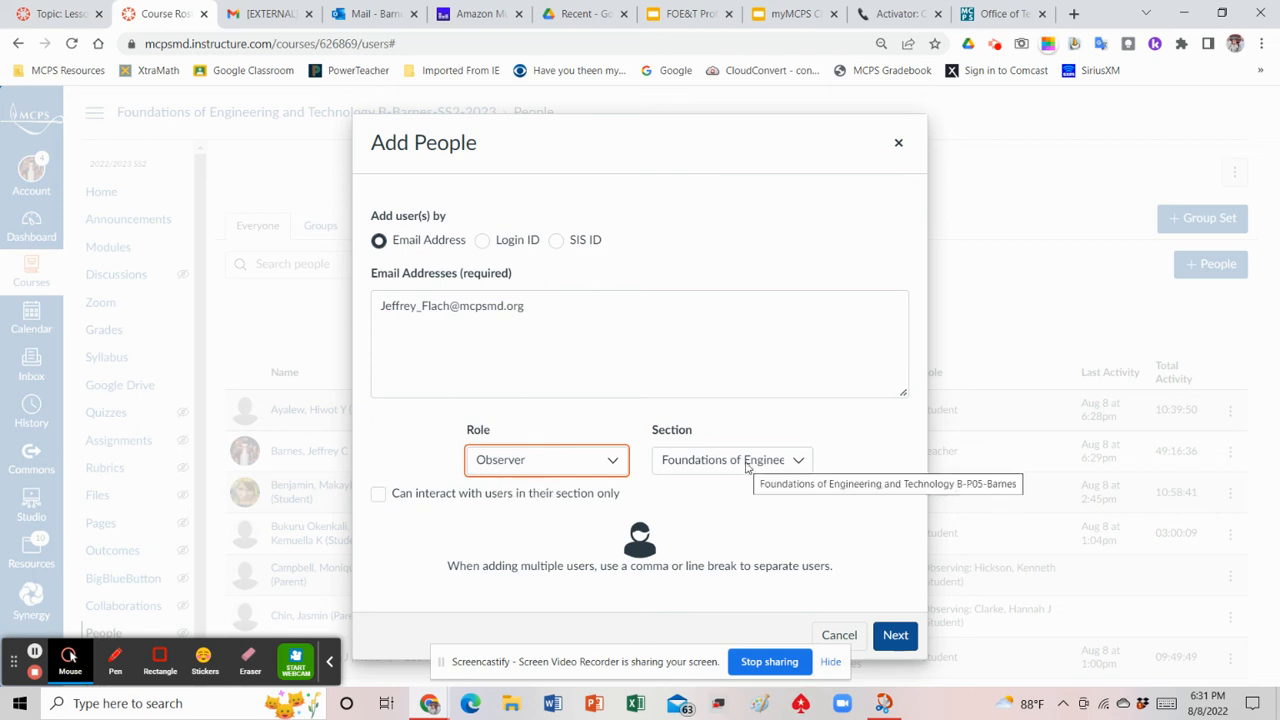
left_click(893, 637)
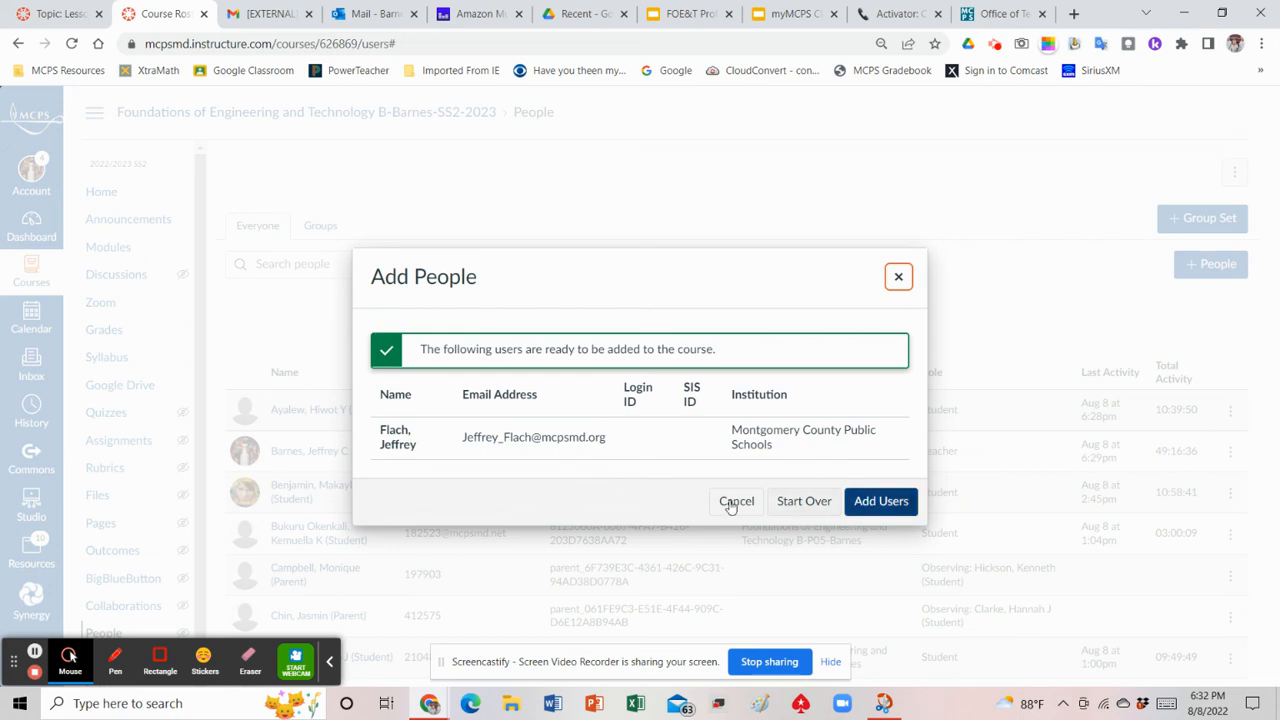
left_click(34, 655)
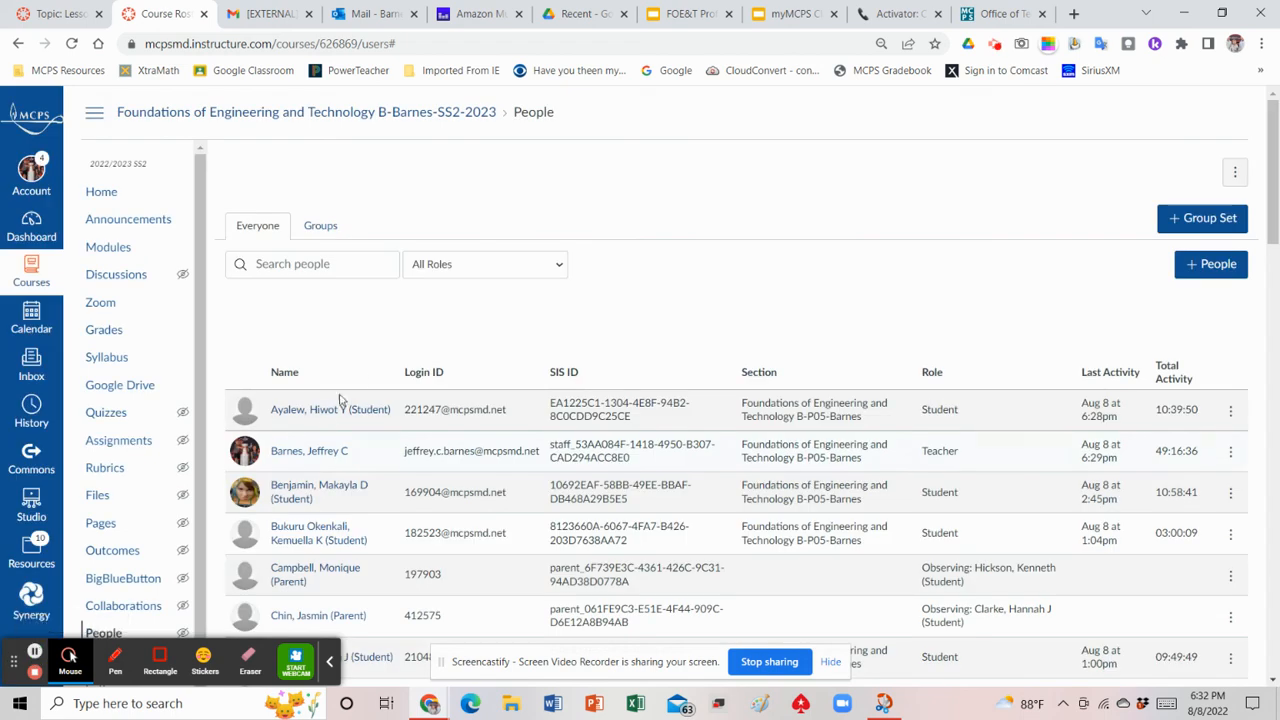